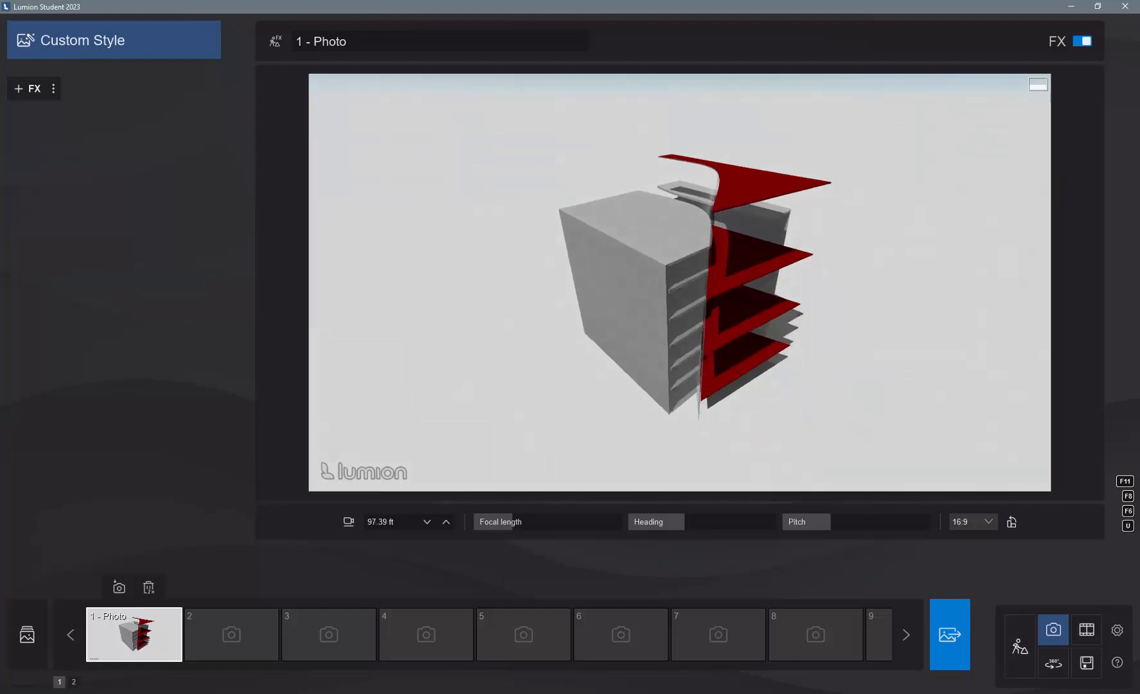
# - Reframe the building slightly lower and closer to the horizon, store the view in photo slot 2, and select that photo
pyautogui.press('a')
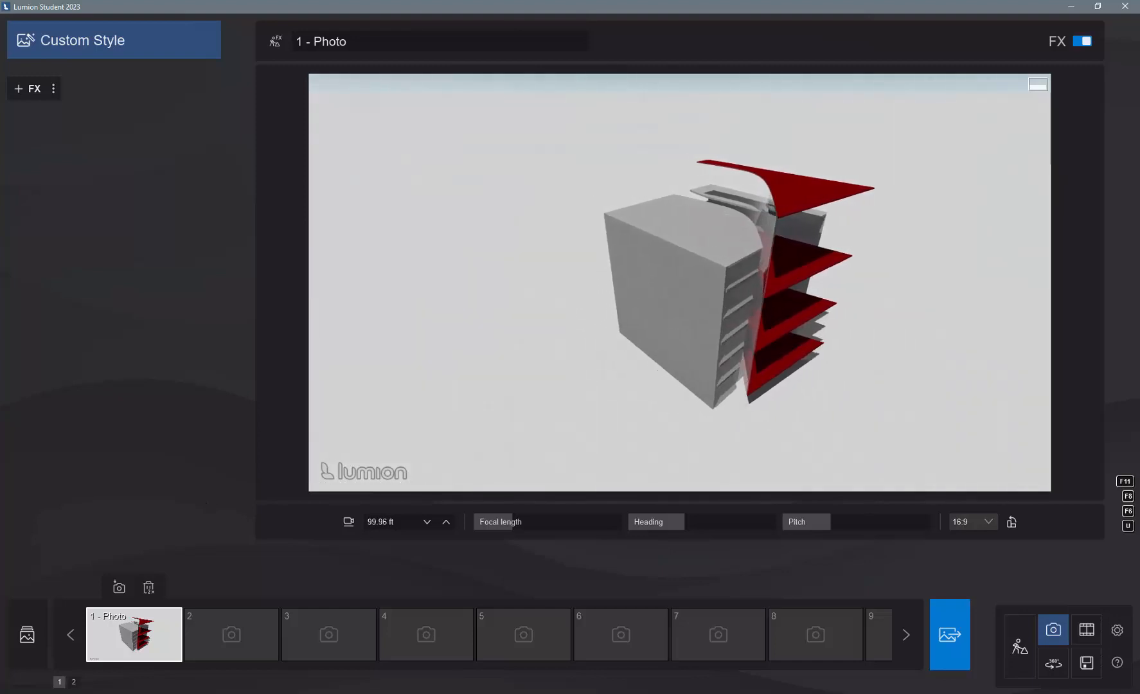
pyautogui.moveTo(678, 316); pyautogui.dragTo(695, 323, button='right')
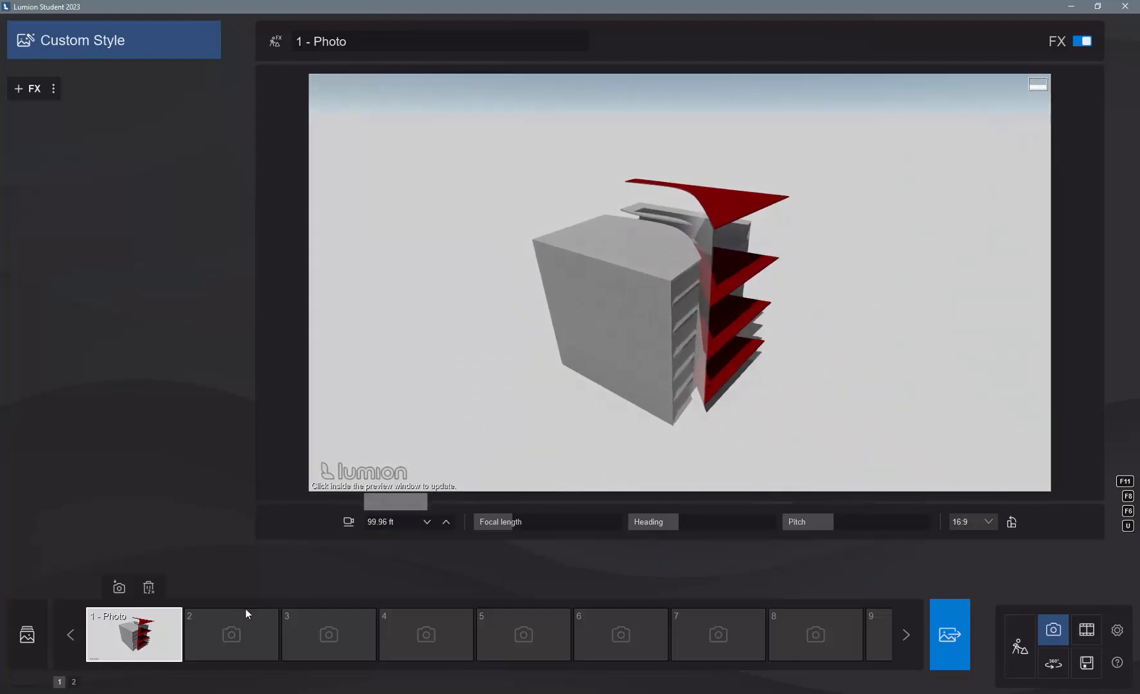
pyautogui.moveTo(206, 644)
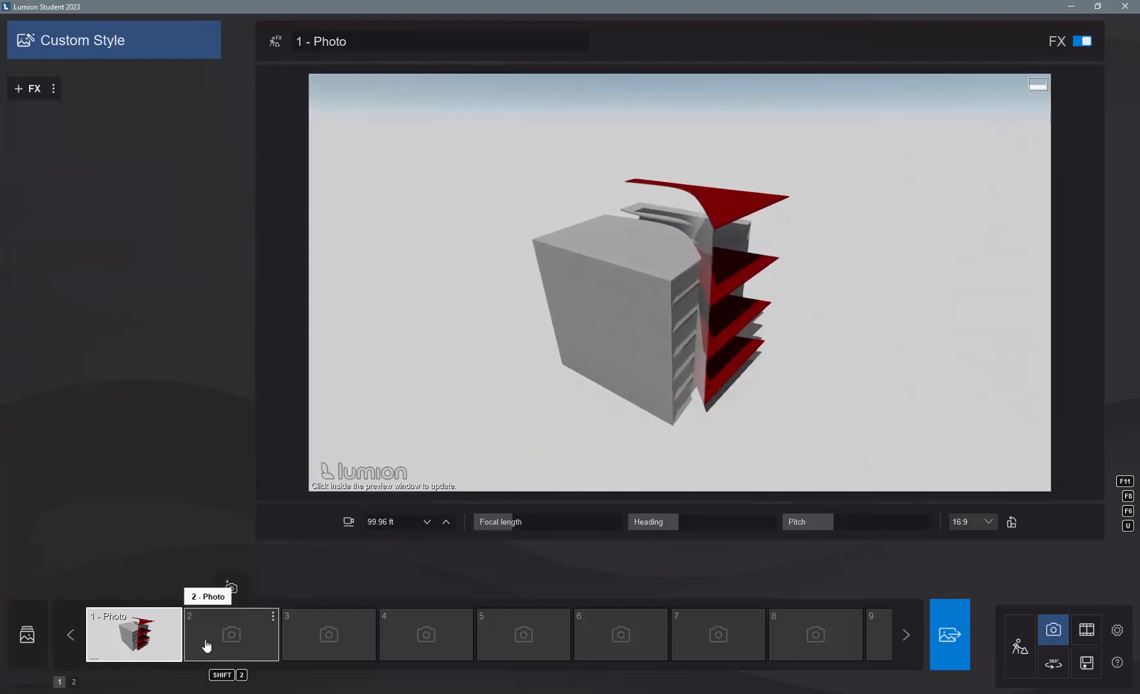
pyautogui.click(231, 588)
pyautogui.keyDown('shift'); pyautogui.click(148, 643); pyautogui.keyUp('shift')
pyautogui.click(147, 641)
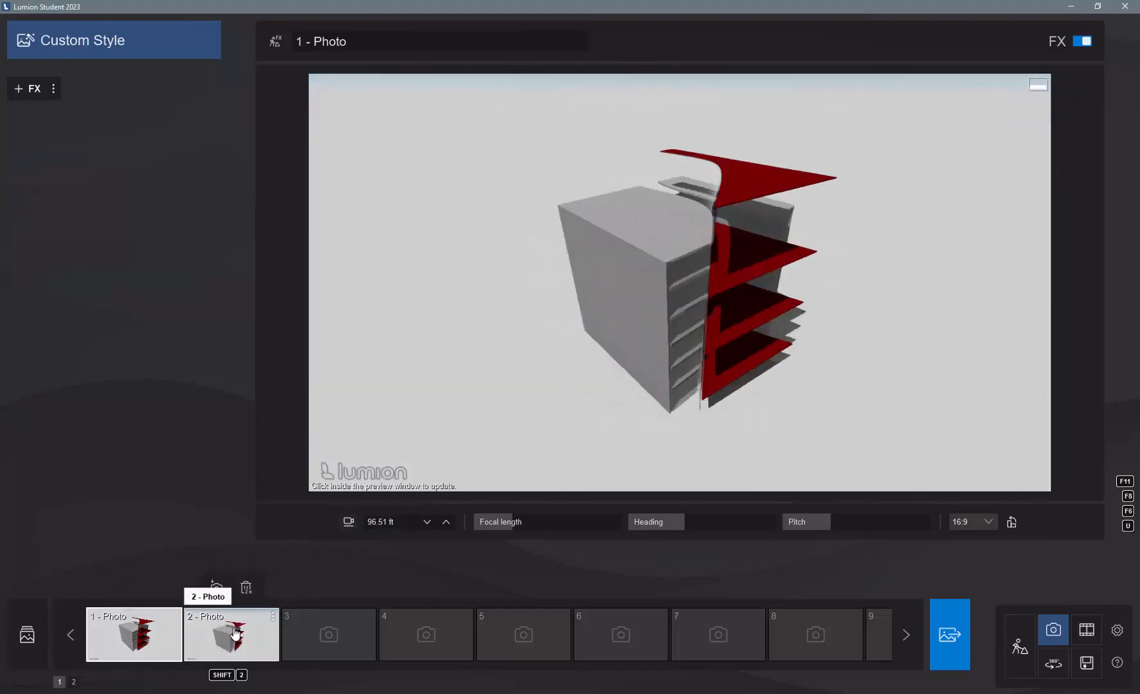
pyautogui.click(219, 638)
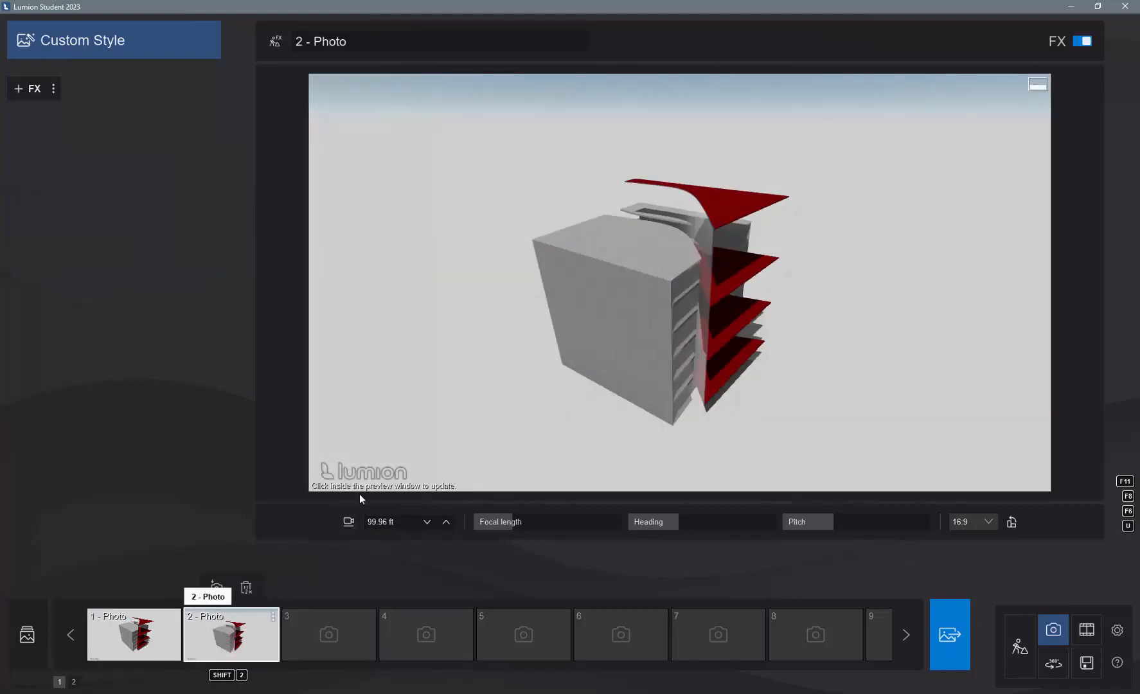
pyautogui.click(549, 370)
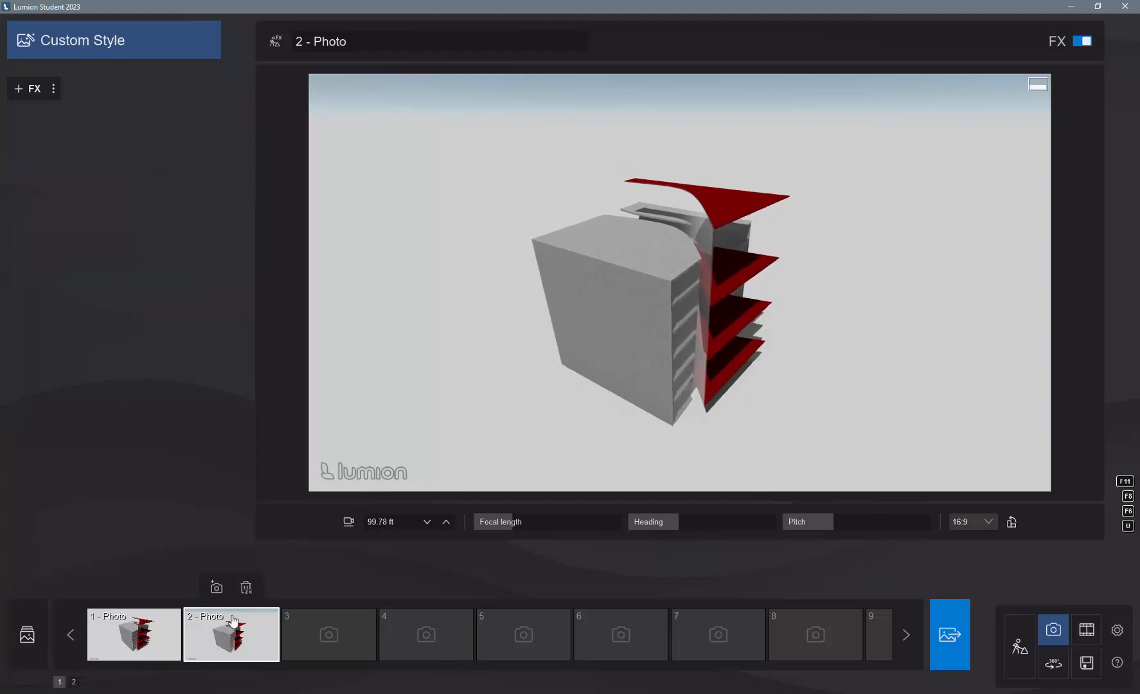
pyautogui.click(242, 636)
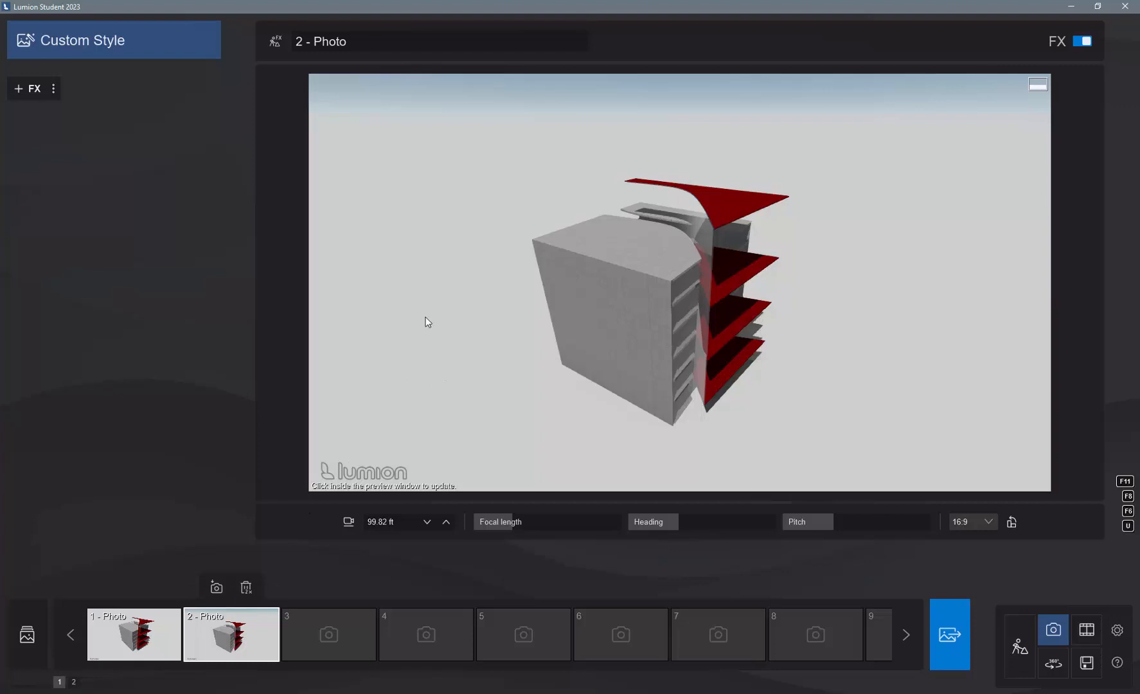
# - Add a Fog effect to photo 2 with slightly higher density, falloff at the minimum and brightness about 0.6
pyautogui.click(42, 91)
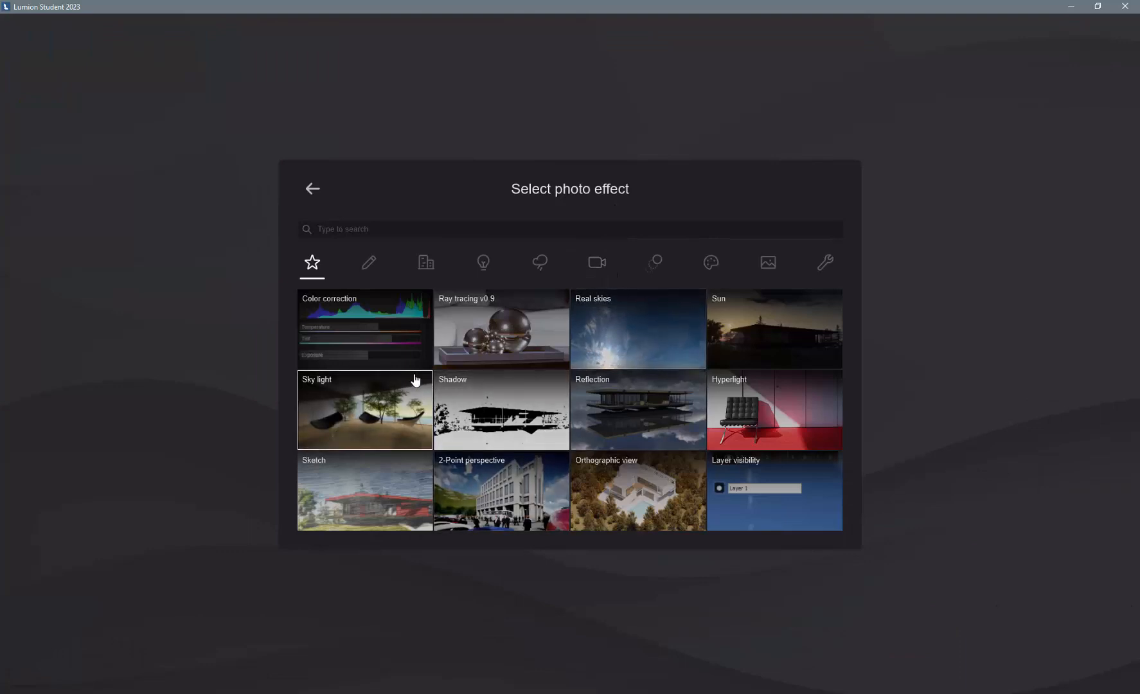
pyautogui.click(540, 262)
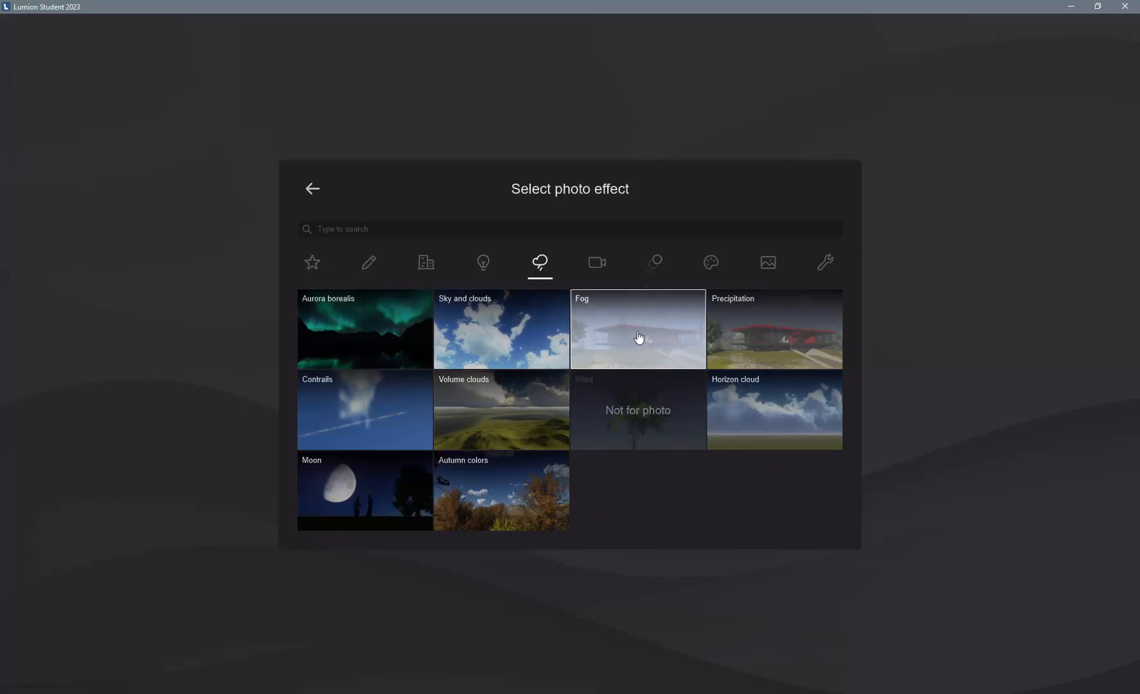
pyautogui.click(685, 339)
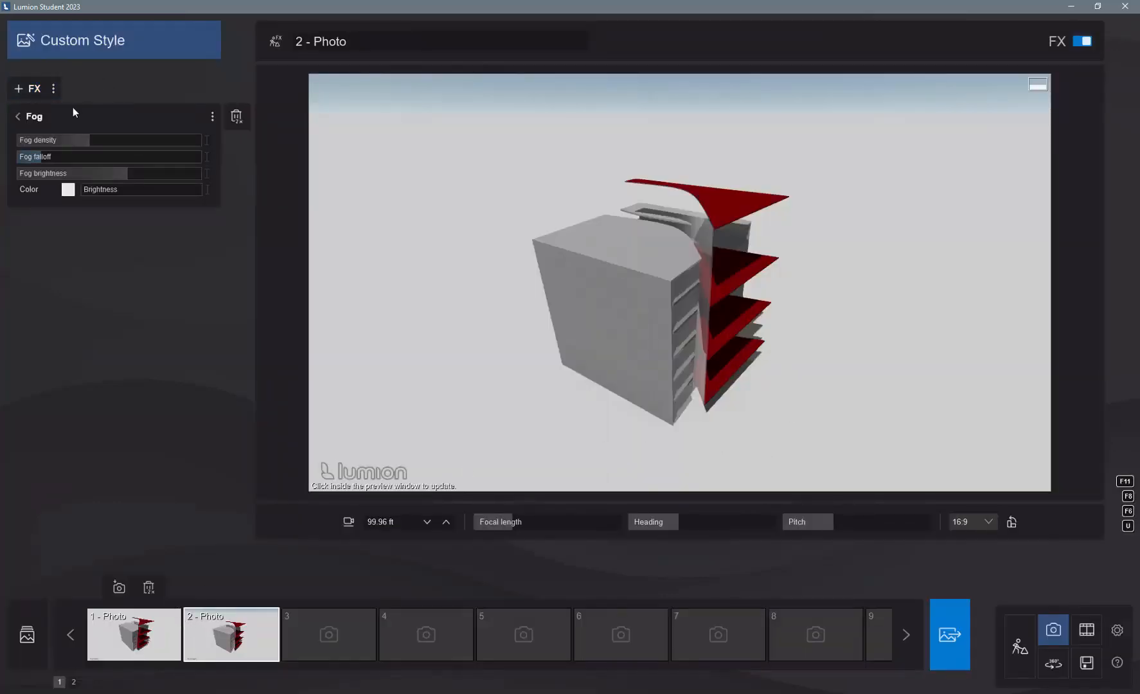
pyautogui.moveTo(90, 139)
pyautogui.mouseDown()
pyautogui.moveTo(136, 140)
pyautogui.moveTo(37, 140)
pyautogui.moveTo(133, 137)
pyautogui.moveTo(97, 136)
pyautogui.mouseUp()
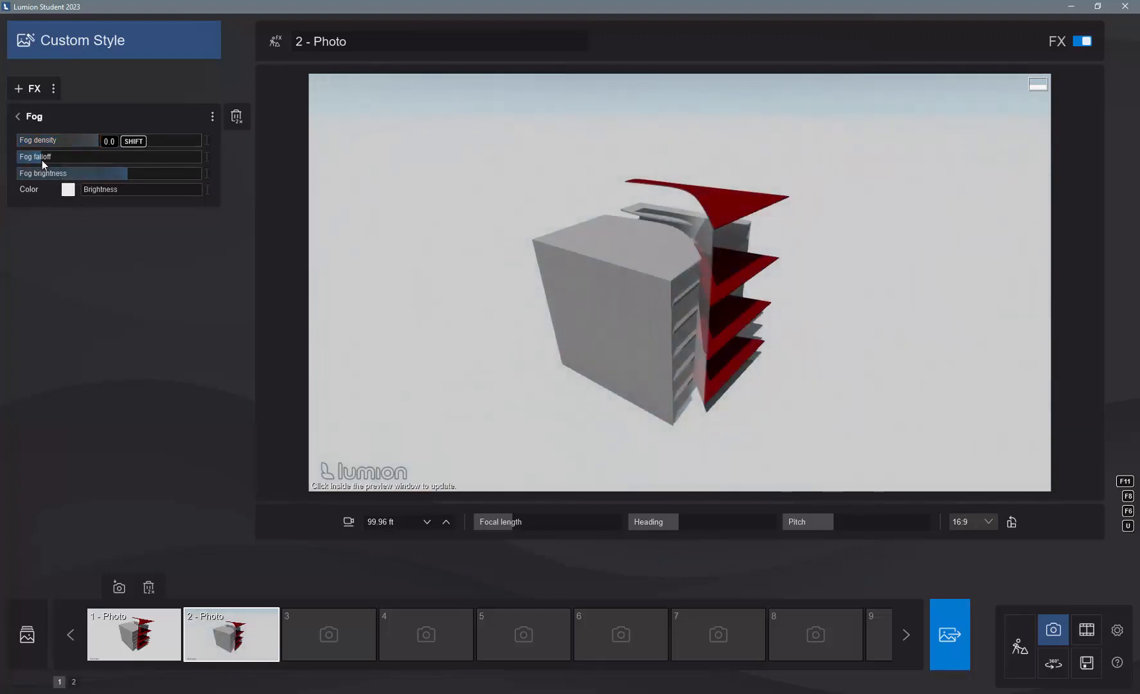
pyautogui.moveTo(39, 159); pyautogui.dragTo(9, 165)
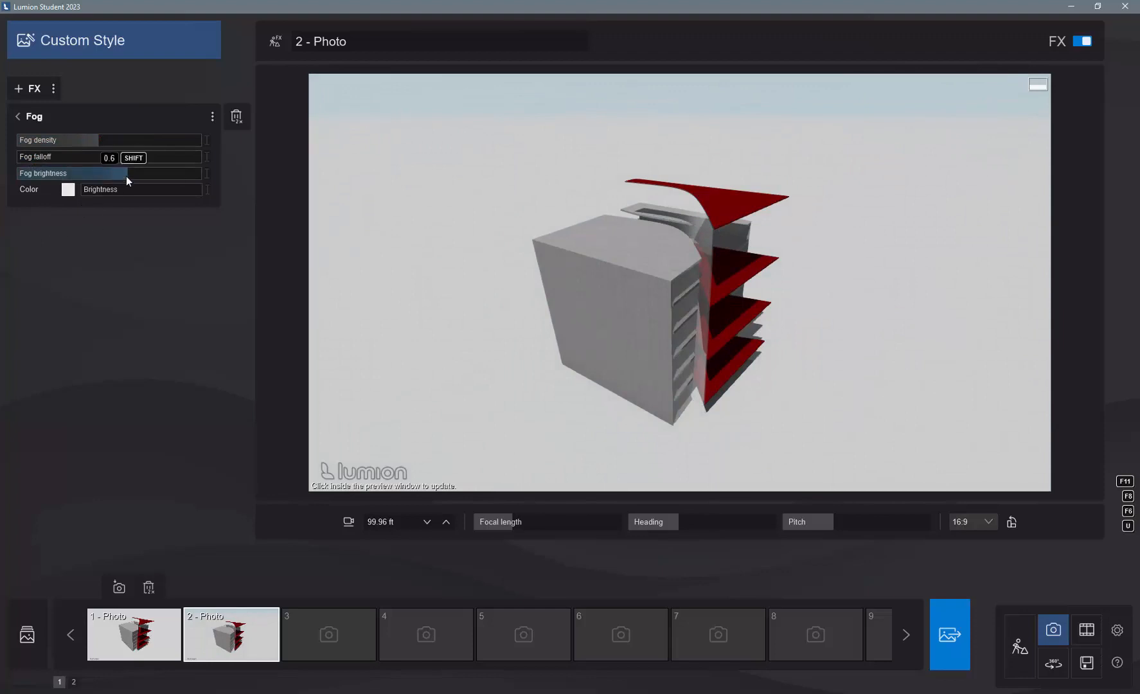
pyautogui.moveTo(127, 177)
pyautogui.mouseDown()
pyautogui.moveTo(177, 173)
pyautogui.moveTo(80, 170)
pyautogui.moveTo(138, 177)
pyautogui.moveTo(129, 172)
pyautogui.mouseUp()
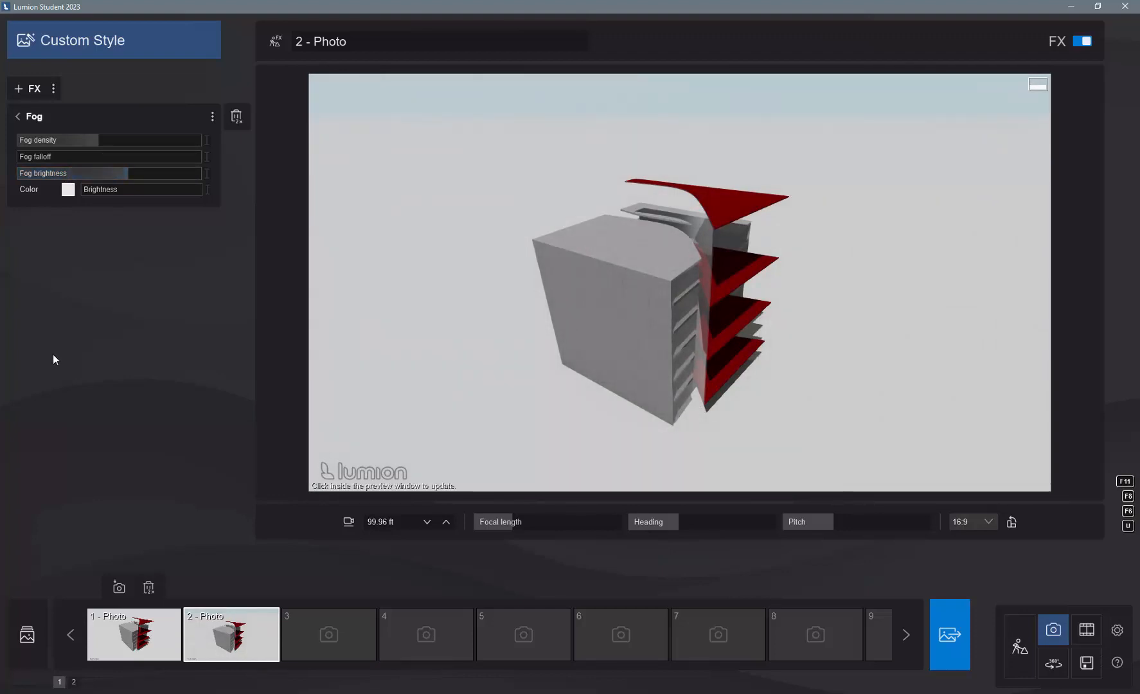
# - Add a Sun effect to photo 2, slightly lower its brightness and height, and set its heading to about -122.3°
pyautogui.click(38, 94)
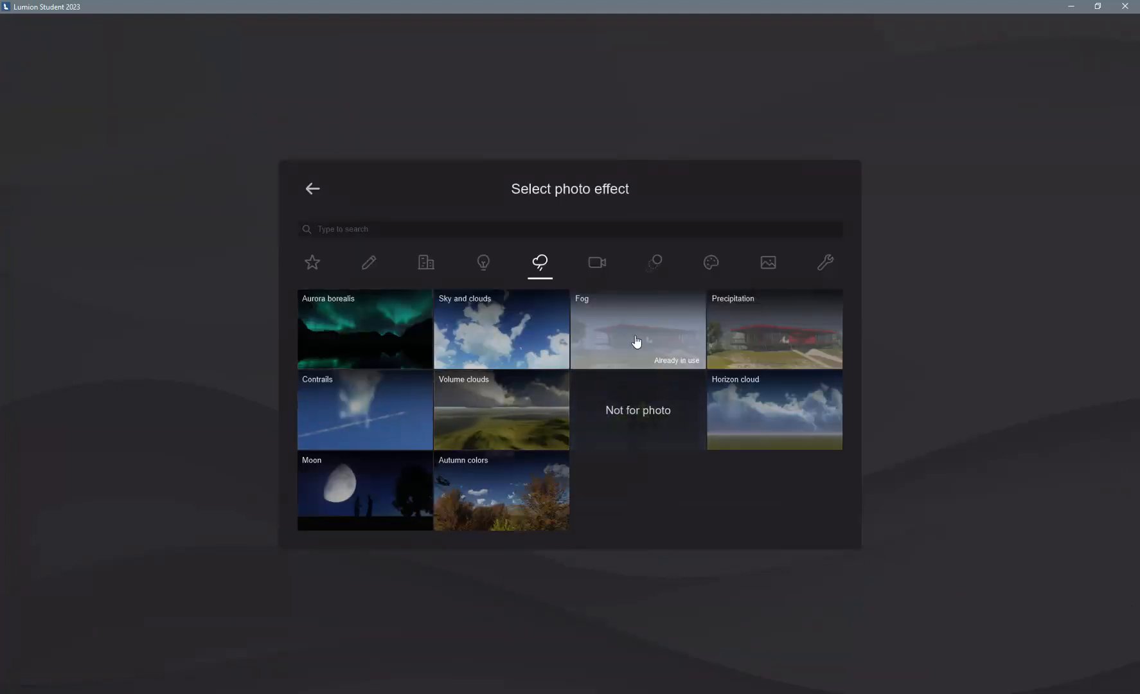
pyautogui.click(483, 262)
pyautogui.click(487, 312)
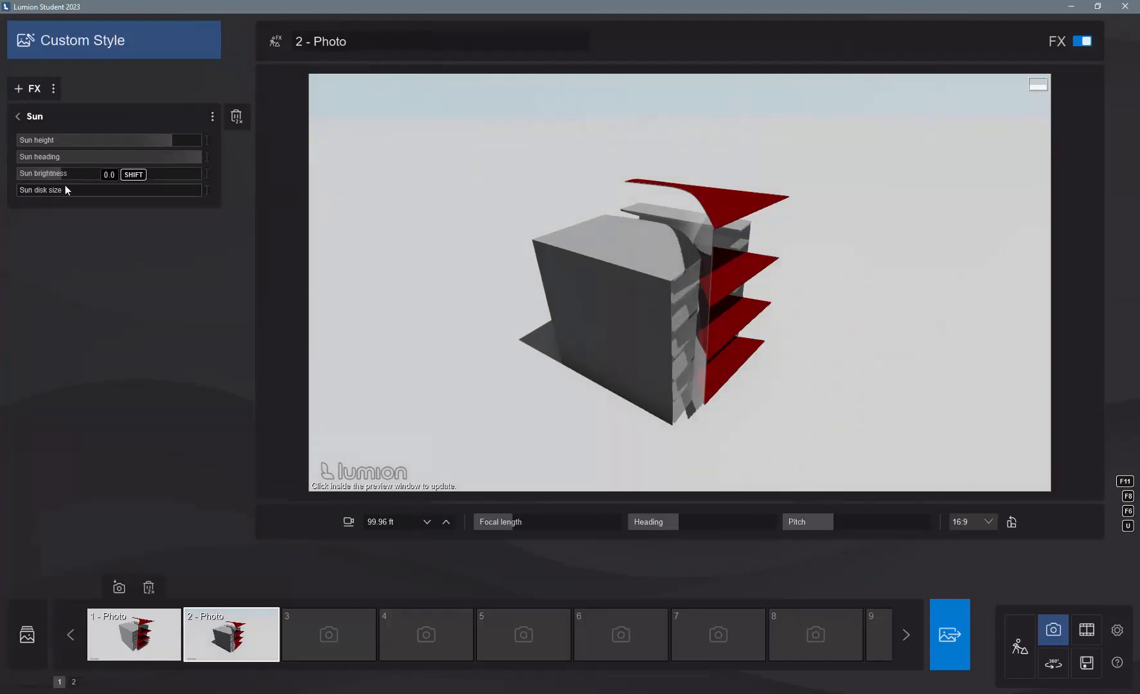
pyautogui.moveTo(61, 174)
pyautogui.mouseDown()
pyautogui.moveTo(85, 175)
pyautogui.moveTo(43, 175)
pyautogui.moveTo(228, 178)
pyautogui.moveTo(37, 165)
pyautogui.moveTo(52, 164)
pyautogui.mouseUp()
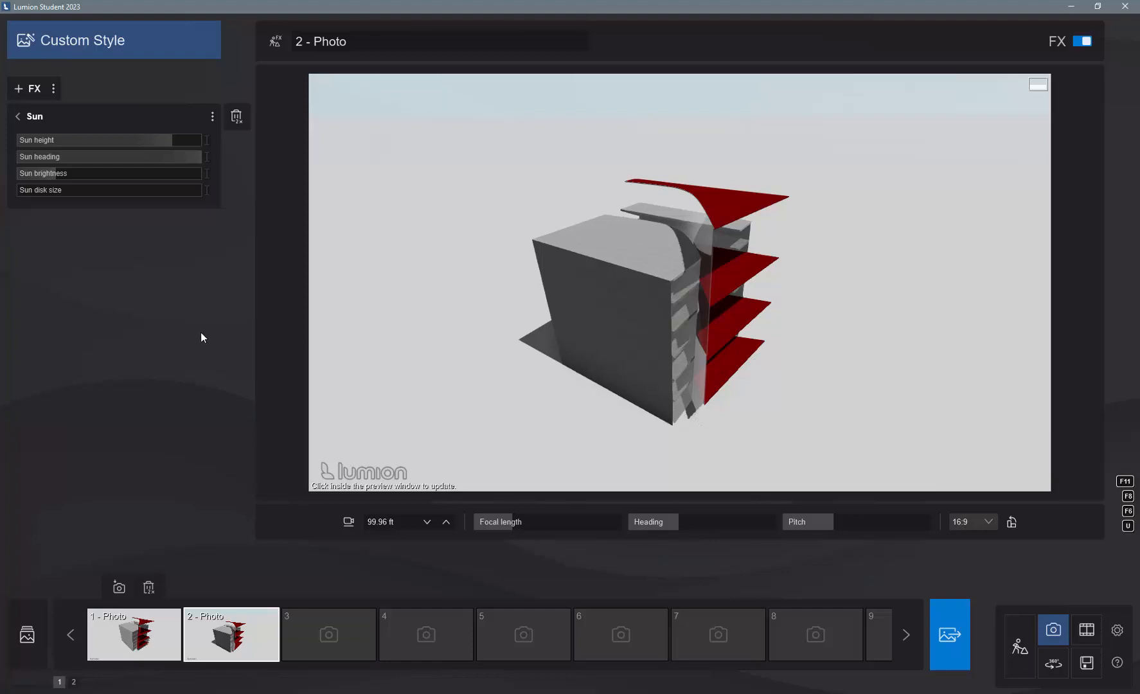
pyautogui.moveTo(199, 158); pyautogui.dragTo(47, 158)
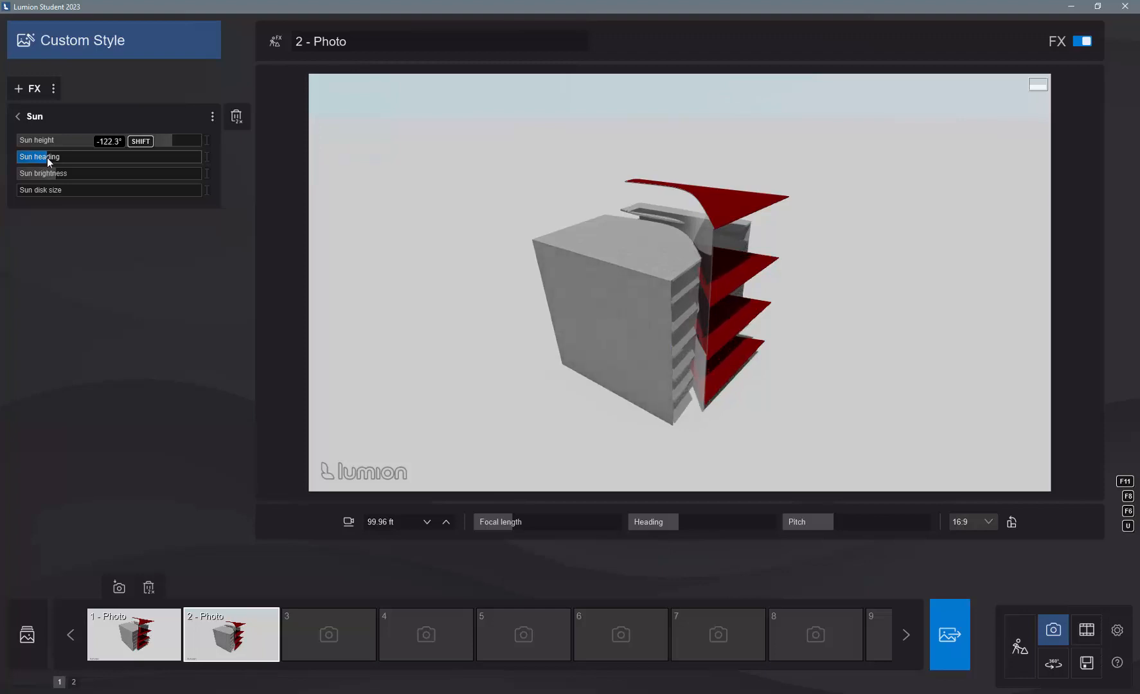
pyautogui.moveTo(169, 139)
pyautogui.mouseDown()
pyautogui.moveTo(148, 142)
pyautogui.moveTo(165, 142)
pyautogui.mouseUp()
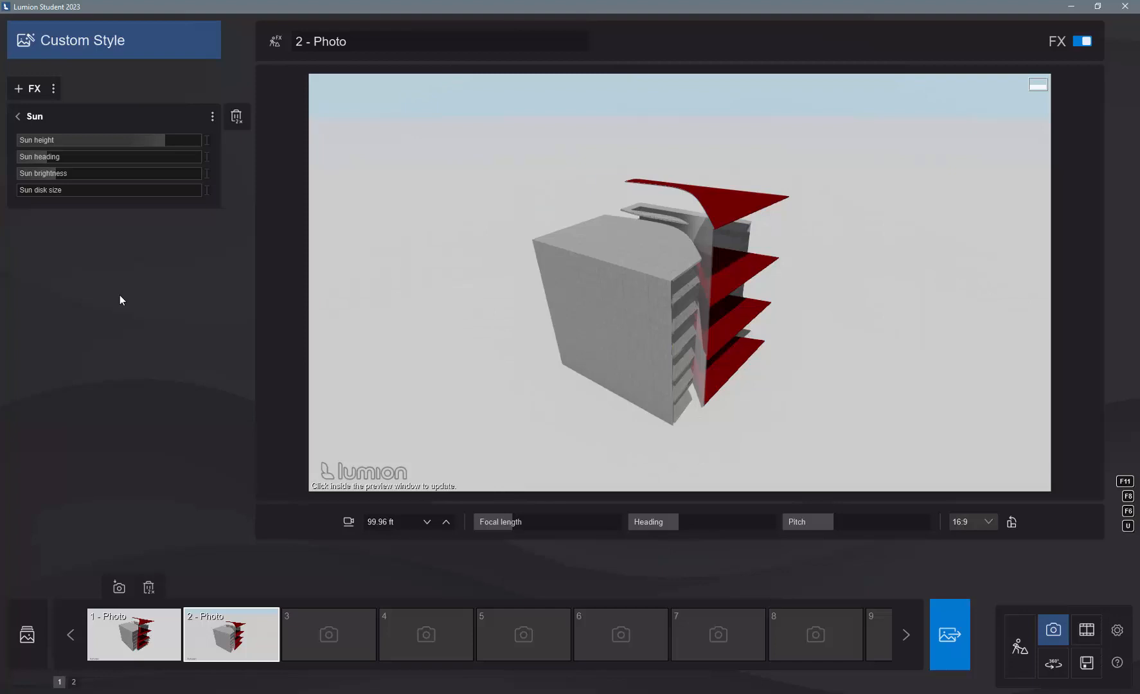
# - Find the 2-Point perspective effect and add it to photo 2
pyautogui.click(28, 88)
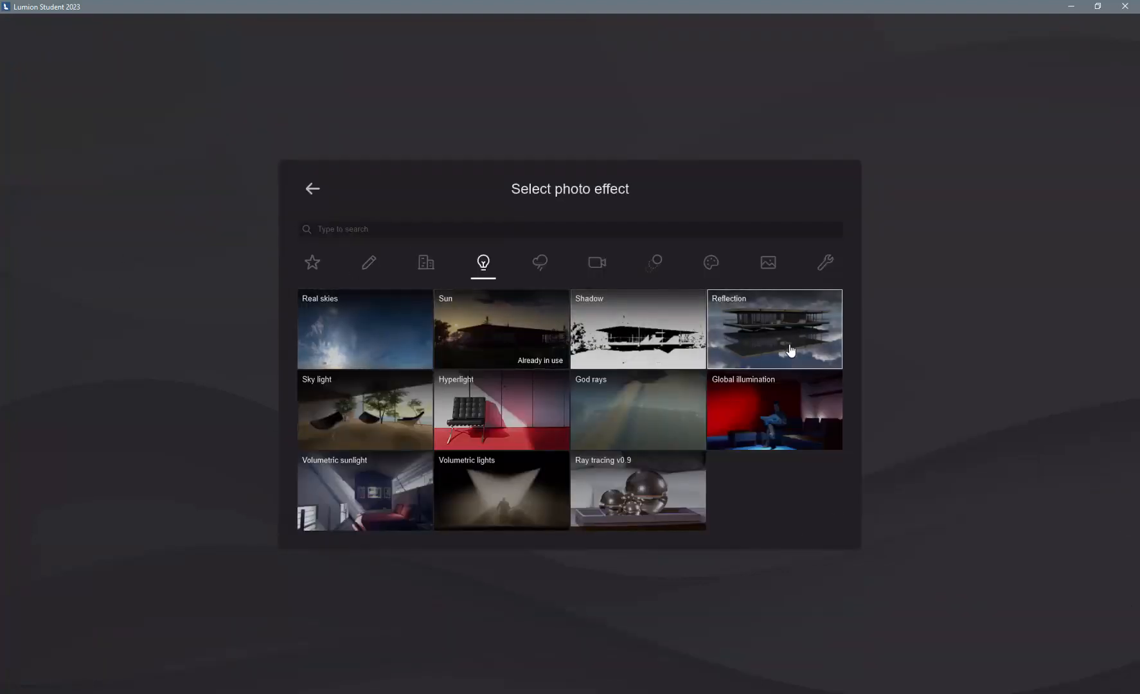
pyautogui.click(378, 229)
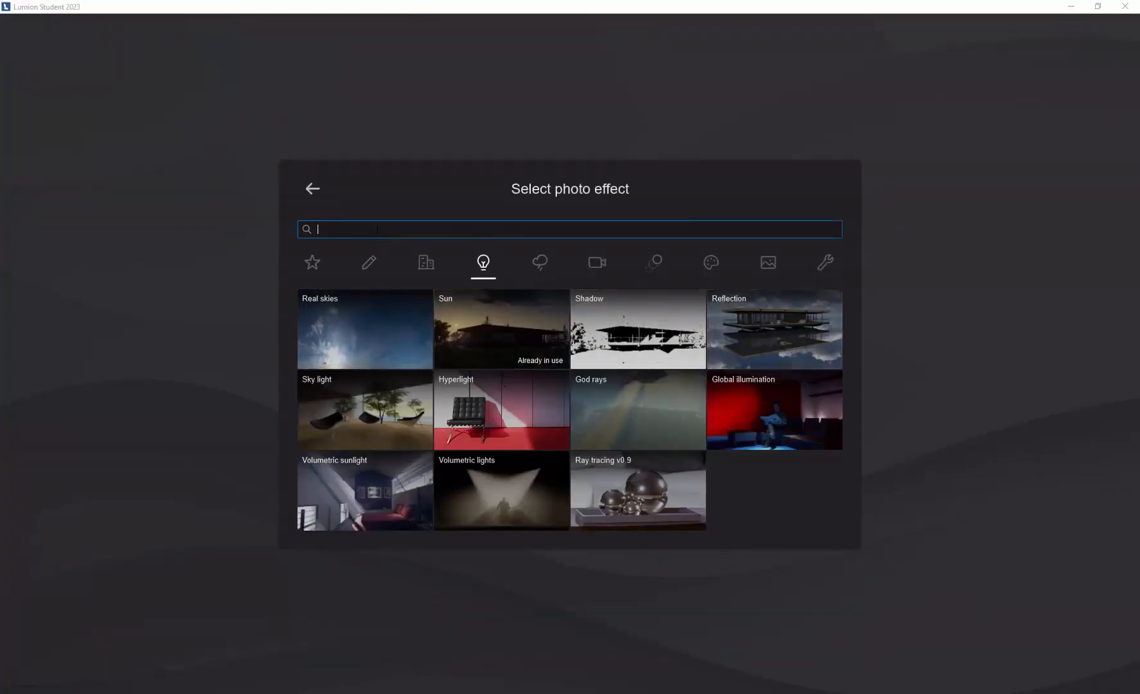
pyautogui.write('2')
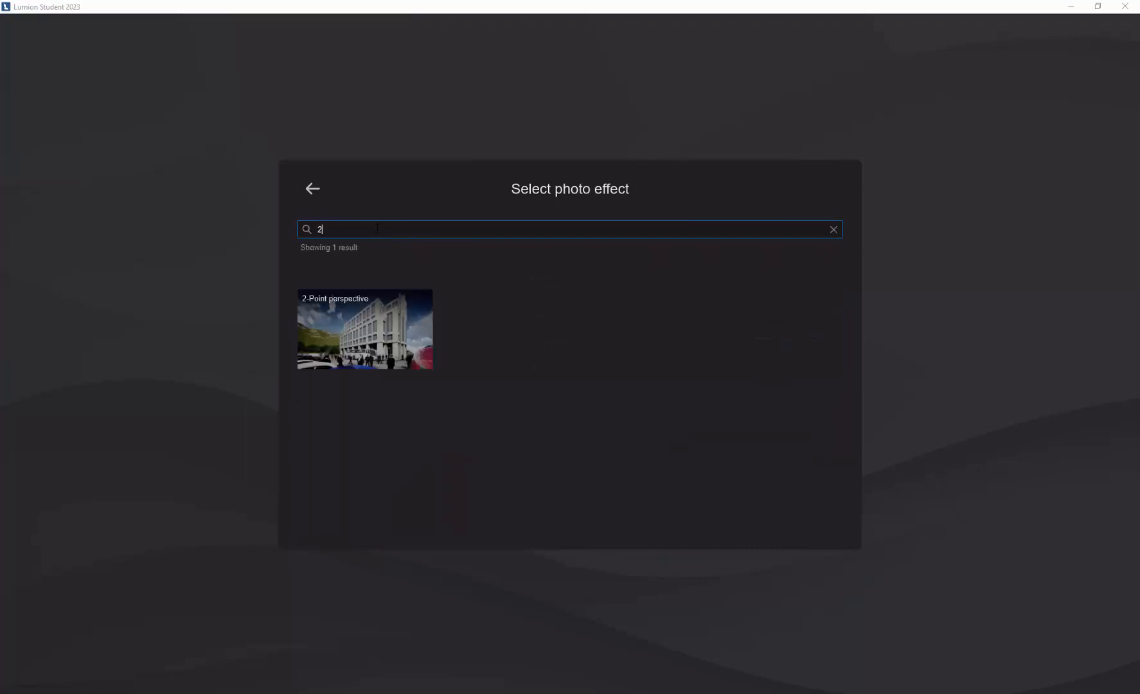
pyautogui.click(380, 323)
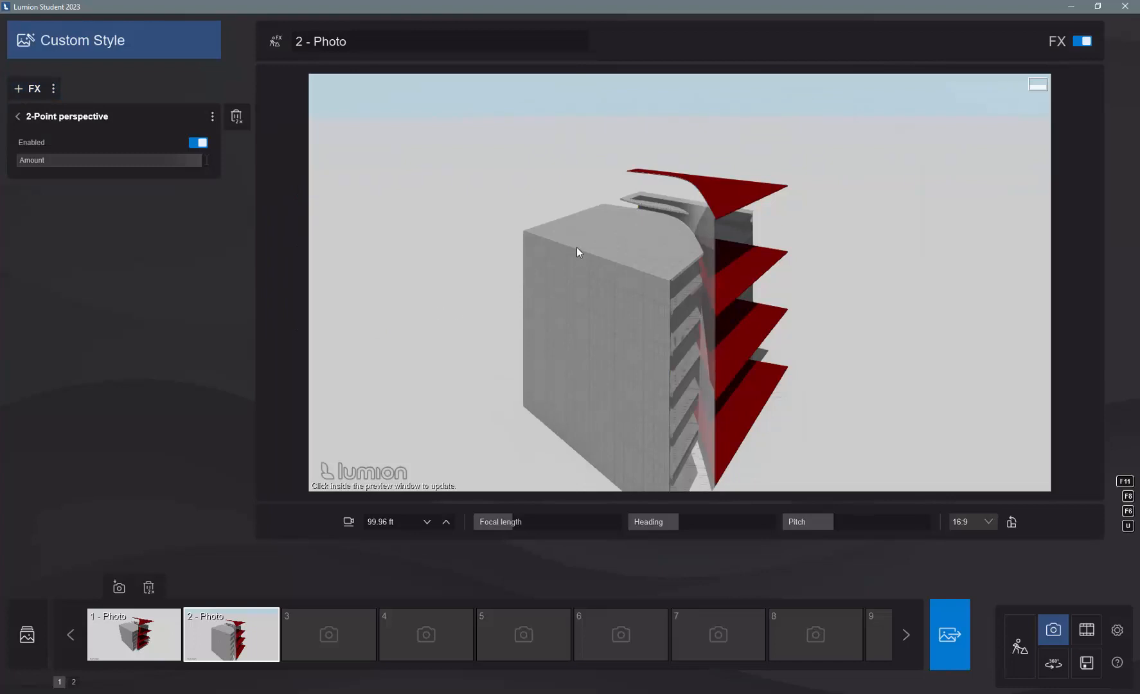
# - Move the camera back until the whole building fits the frame and store the view in photo slot 3
pyautogui.scroll(-5, 581, 227)
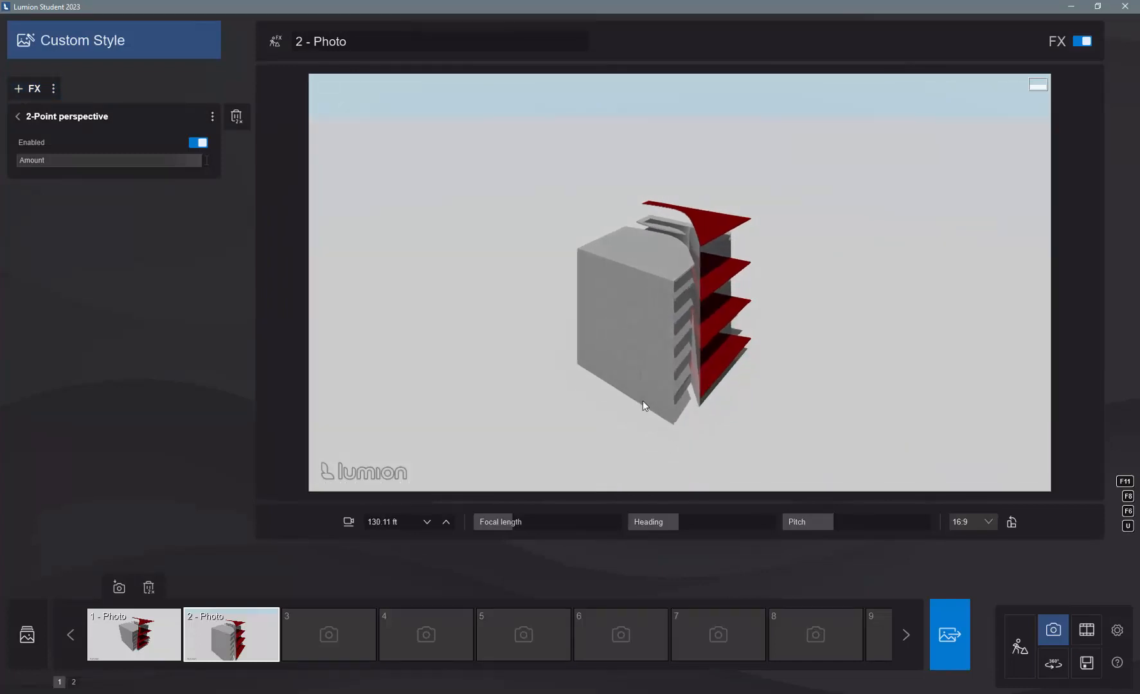
pyautogui.scroll(3, 653, 441)
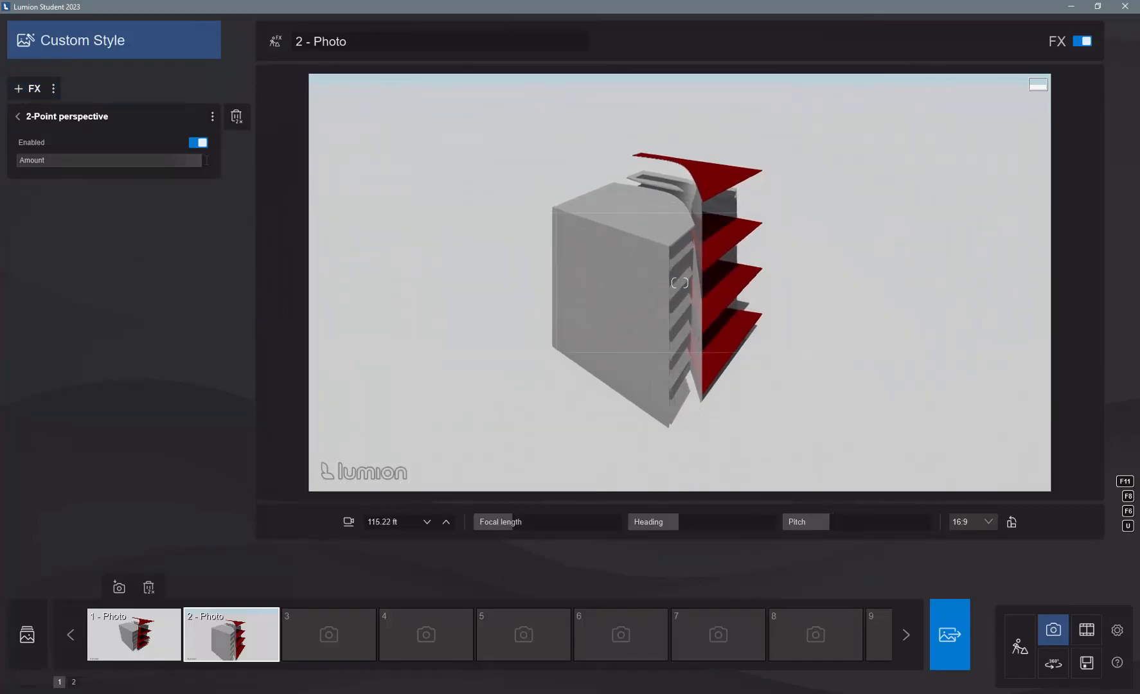
pyautogui.moveTo(680, 283); pyautogui.dragTo(686, 278, button='right')
pyautogui.moveTo(331, 620)
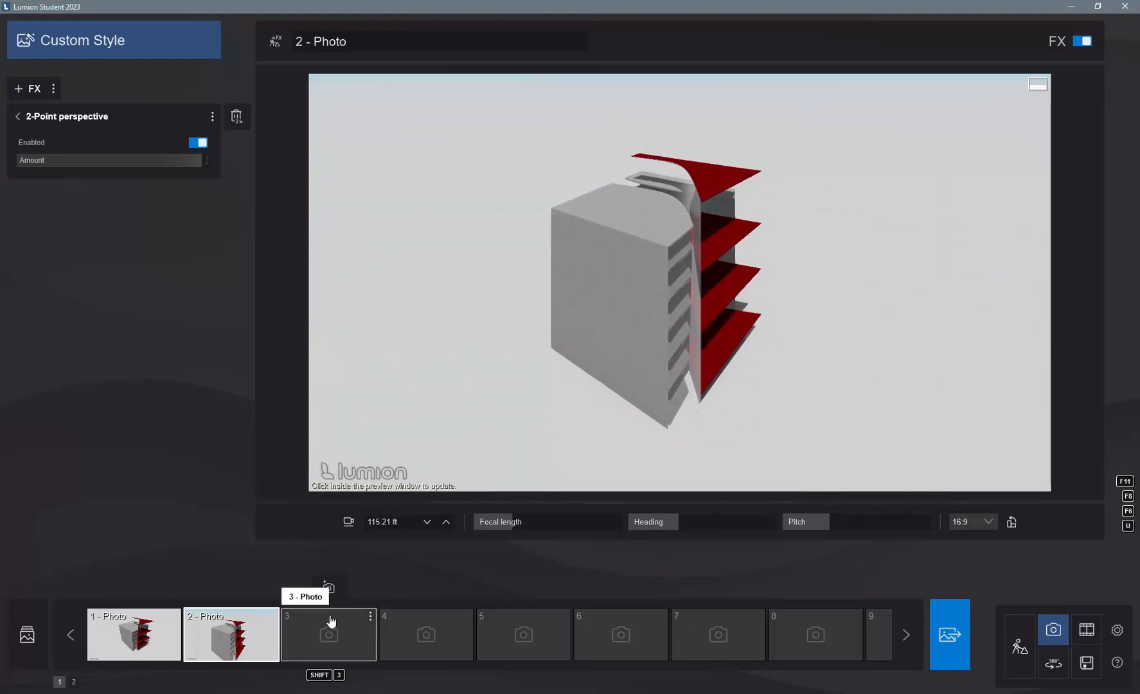
pyautogui.click(328, 588)
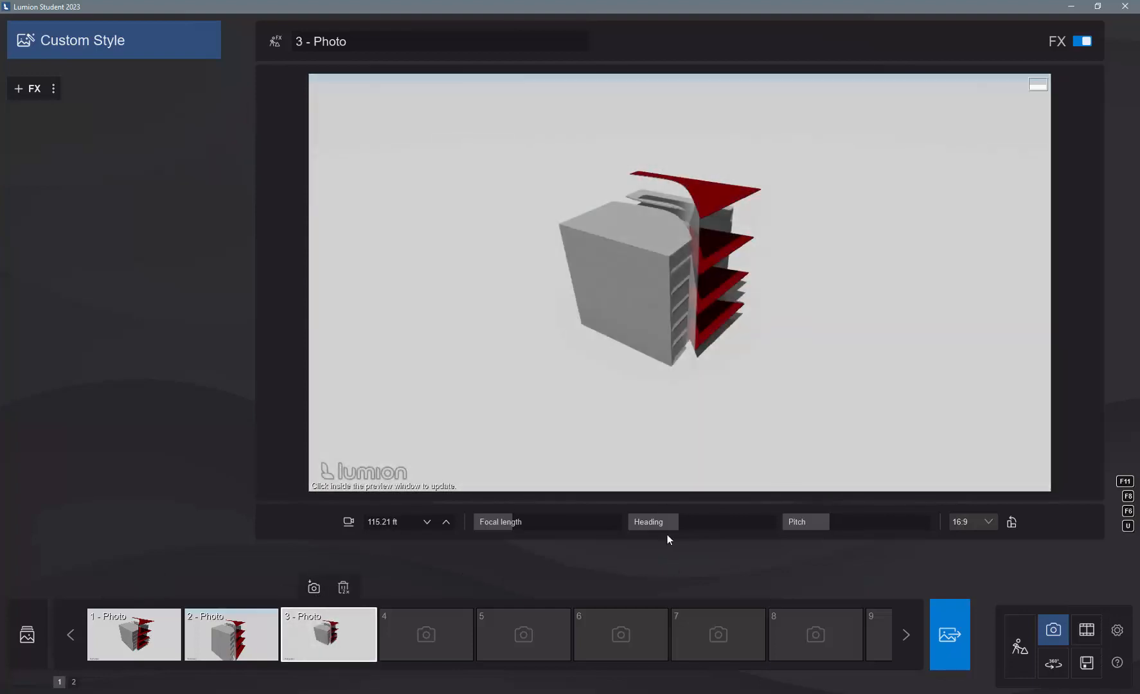
pyautogui.click(223, 642)
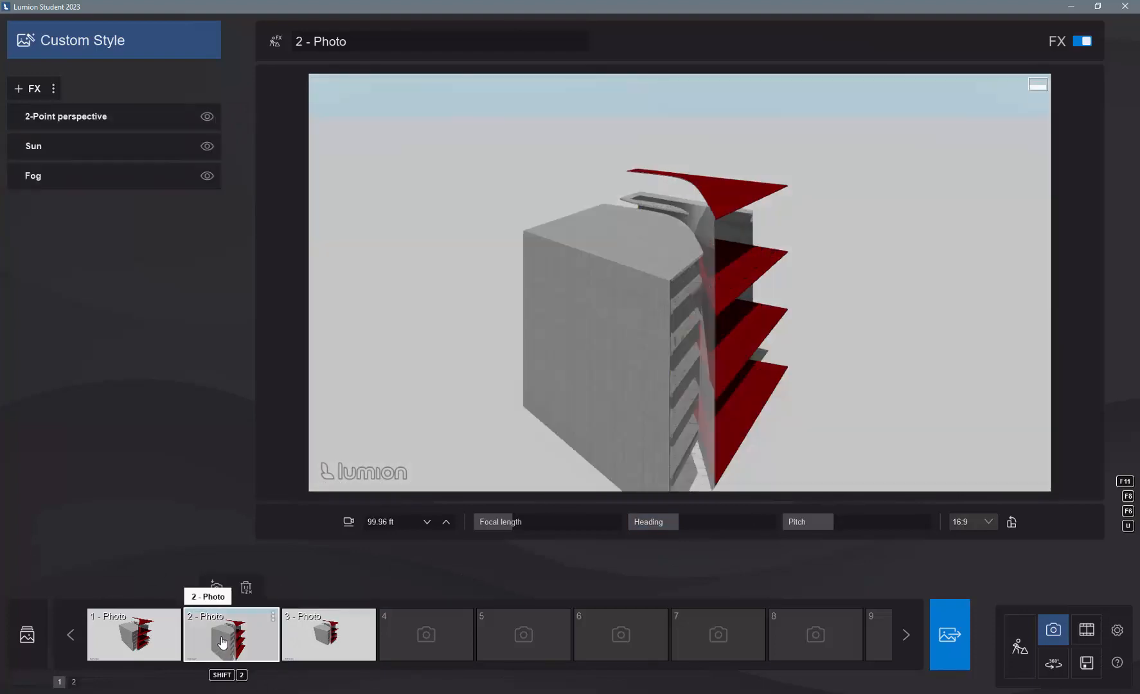
pyautogui.scroll(-4, 636, 285)
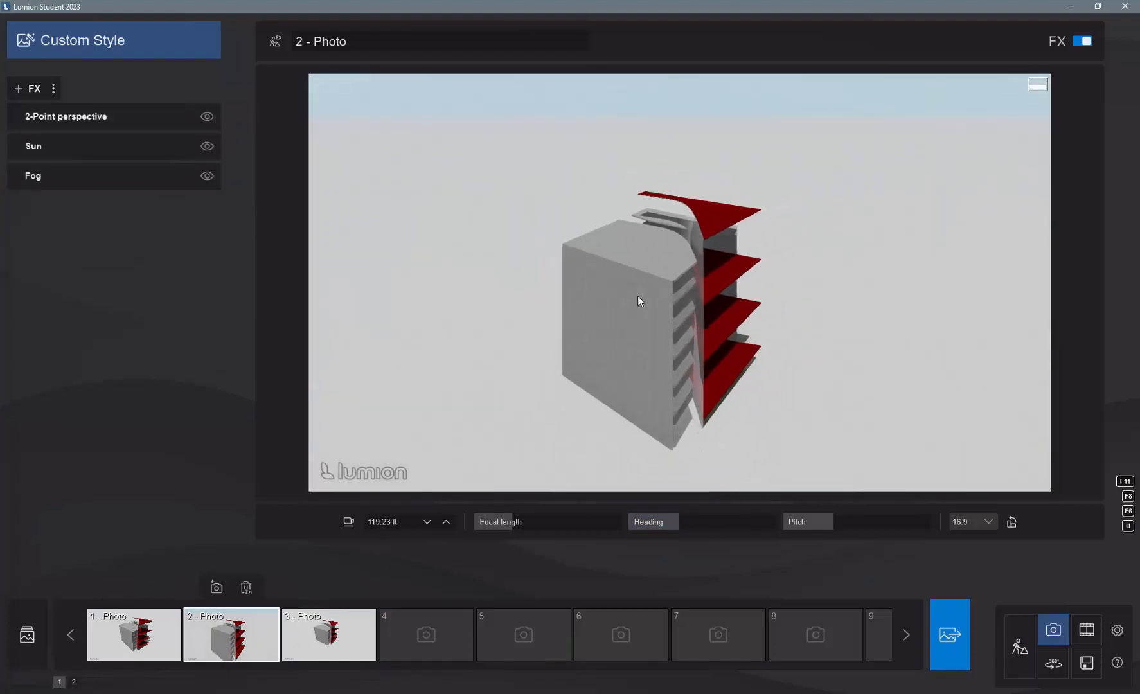
pyautogui.moveTo(687, 414); pyautogui.dragTo(680, 440, button='right')
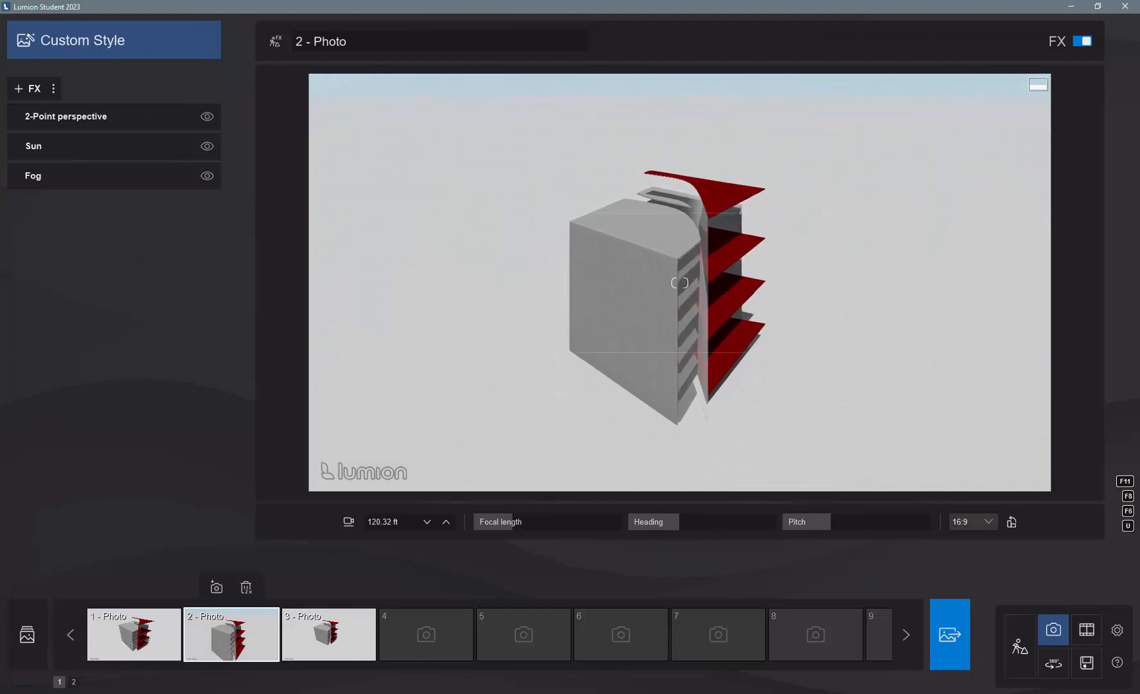
pyautogui.click(337, 640)
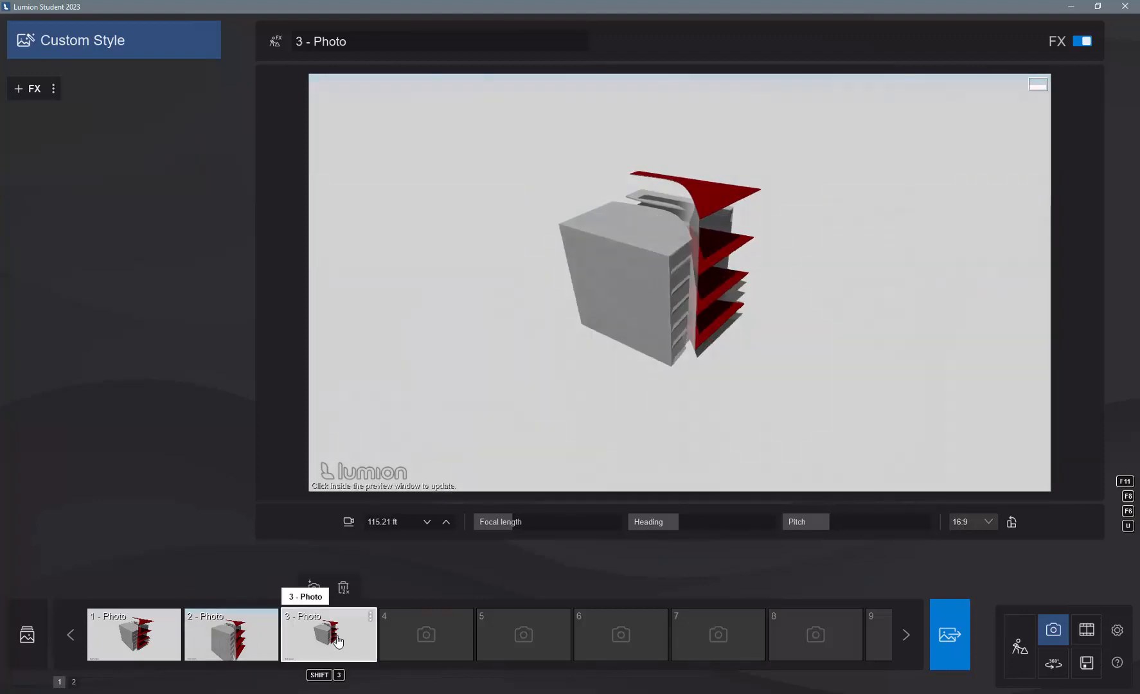
# - Copy photo 2's effect list to photo 3, and store photo 3's camera again with a slightly longer focal length
pyautogui.click(231, 638)
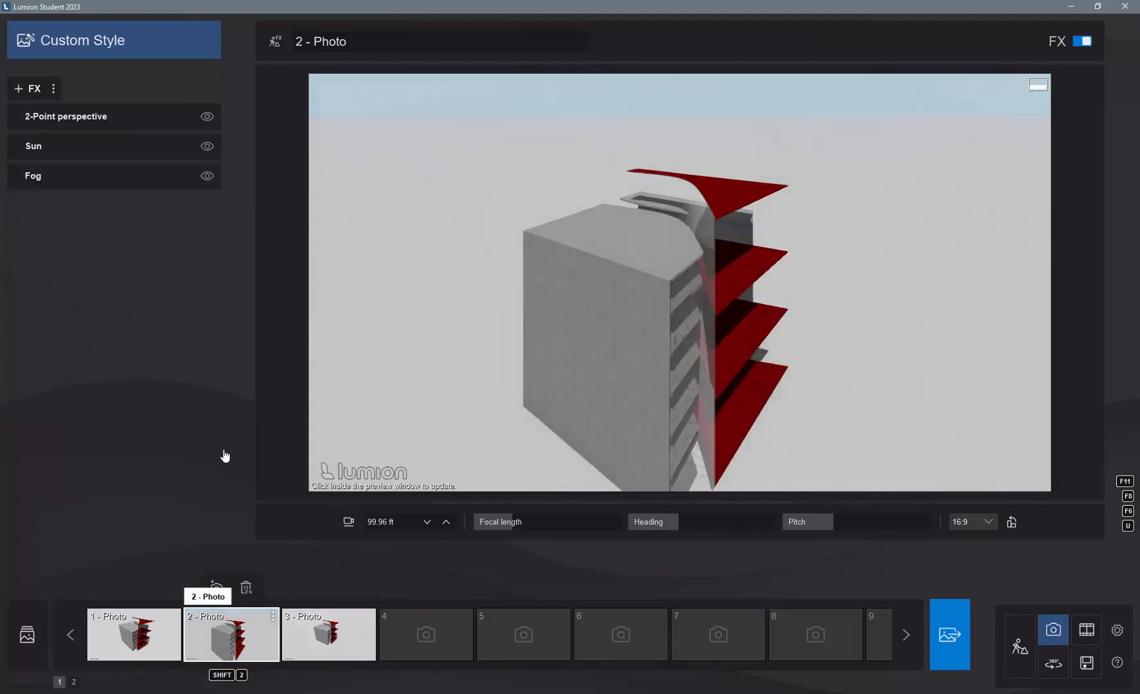
pyautogui.click(54, 88)
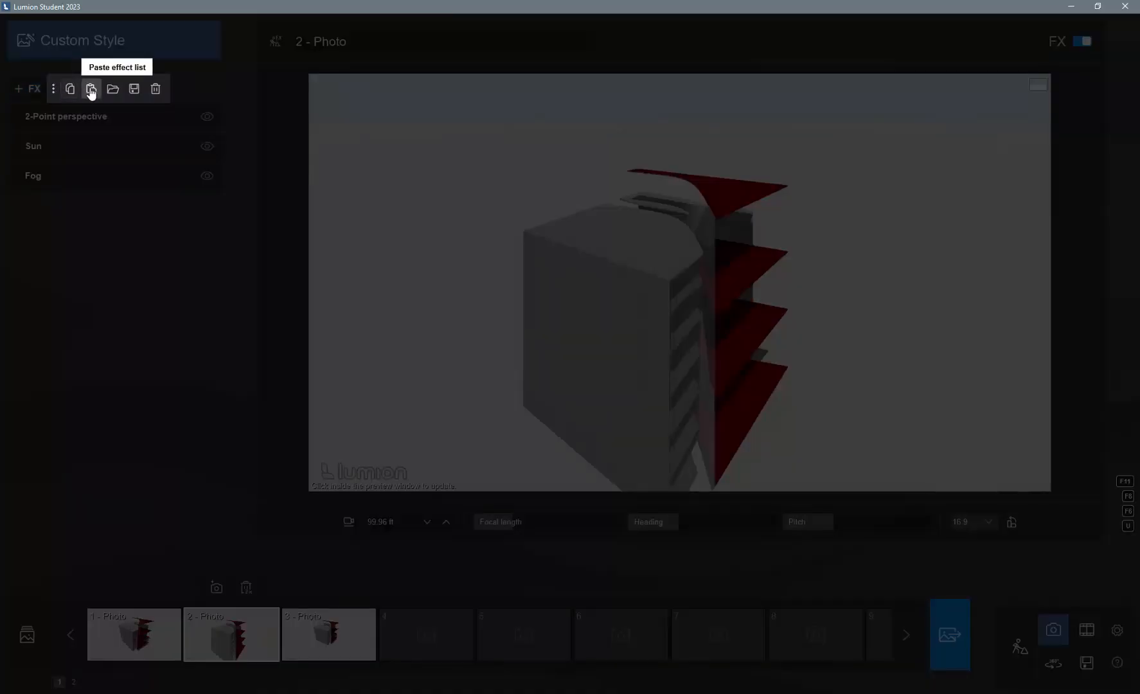
pyautogui.click(72, 92)
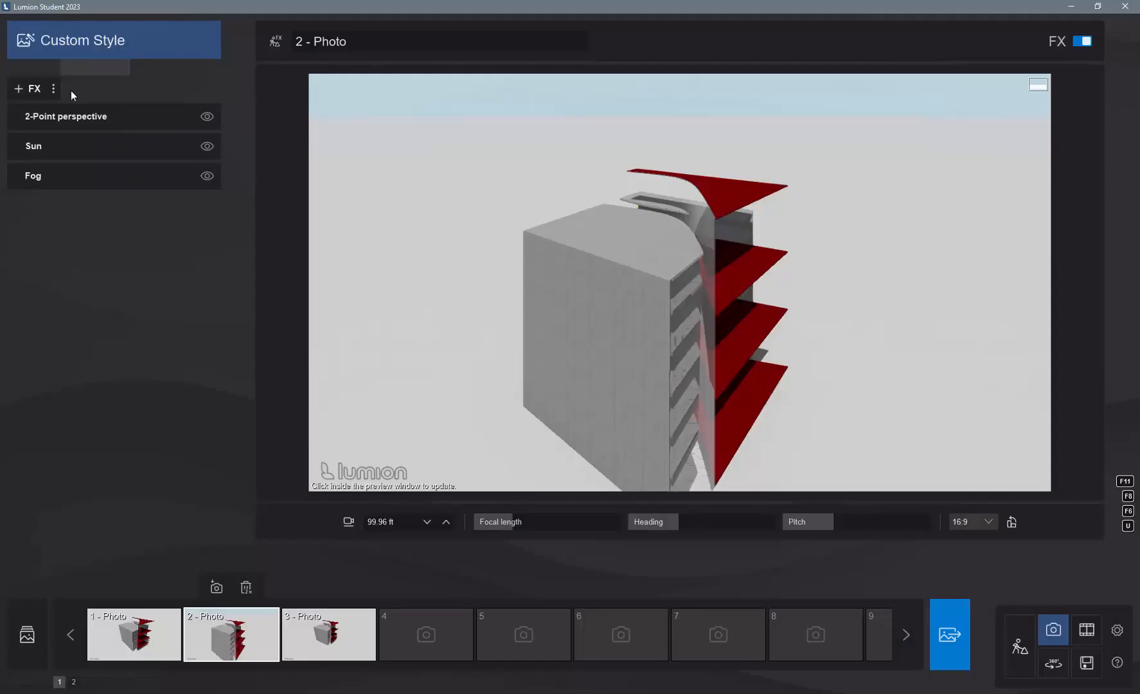
pyautogui.click(324, 649)
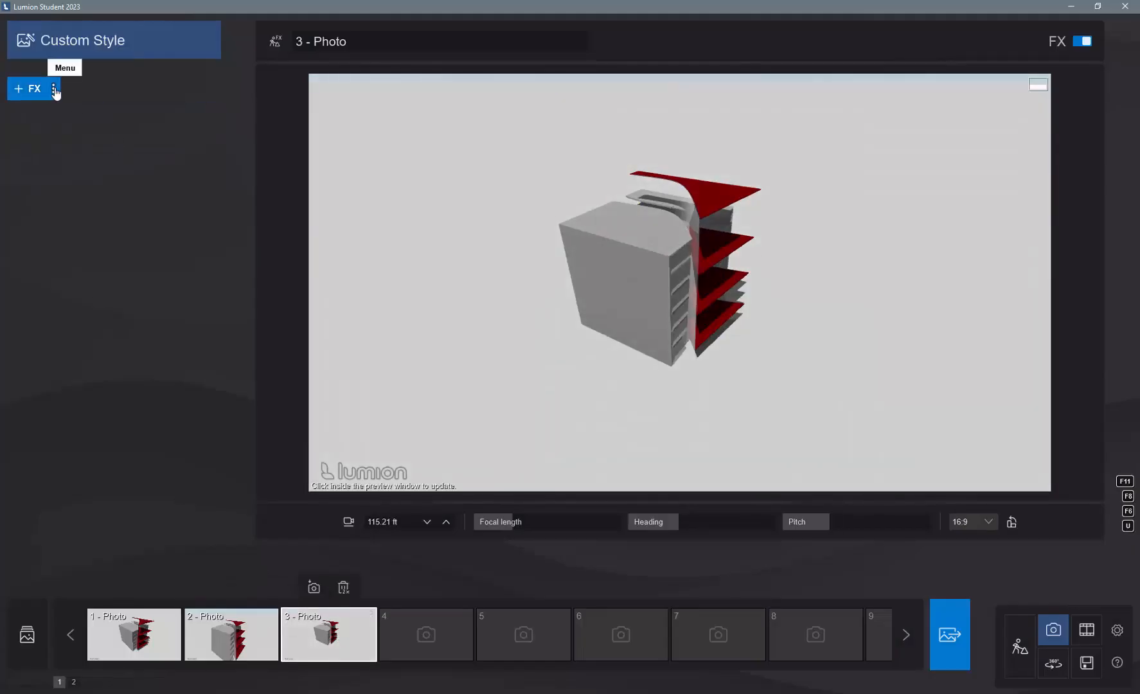
pyautogui.click(54, 88)
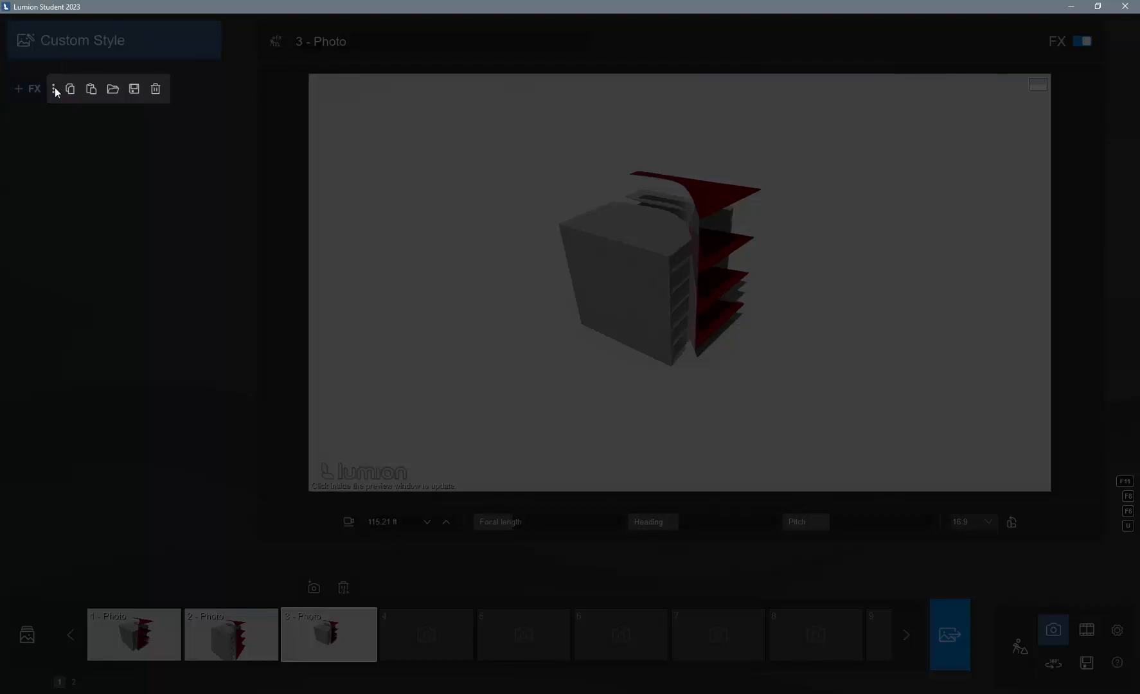
pyautogui.click(91, 89)
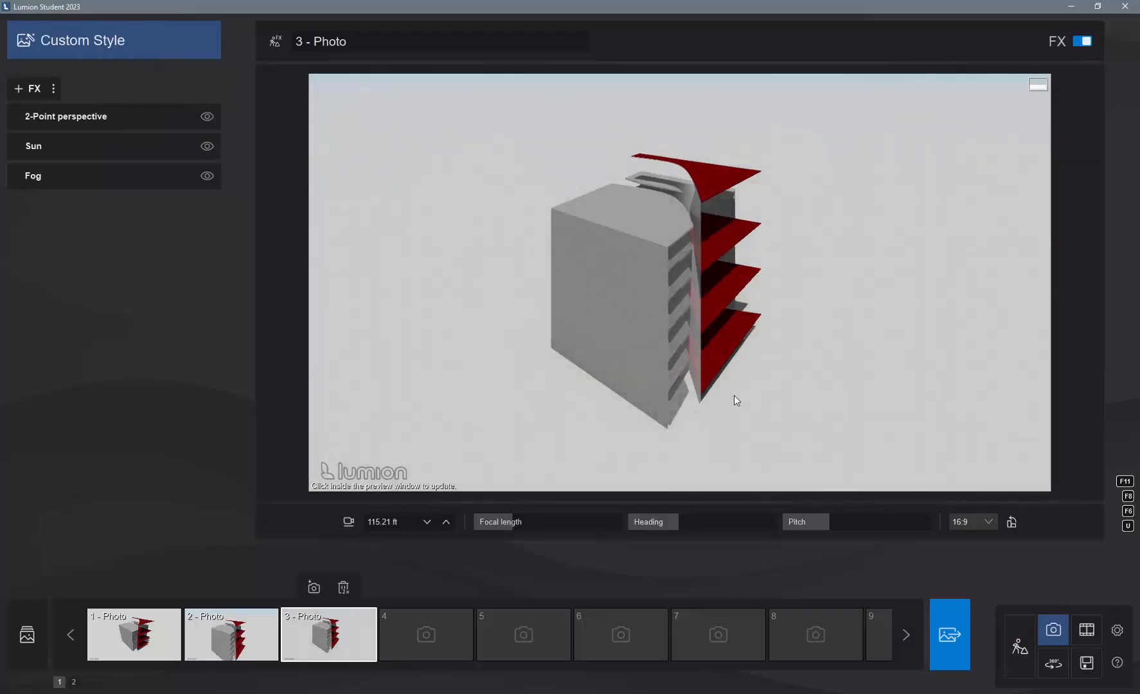
pyautogui.moveTo(512, 523)
pyautogui.mouseDown()
pyautogui.moveTo(528, 523)
pyautogui.moveTo(500, 522)
pyautogui.moveTo(521, 525)
pyautogui.mouseUp()
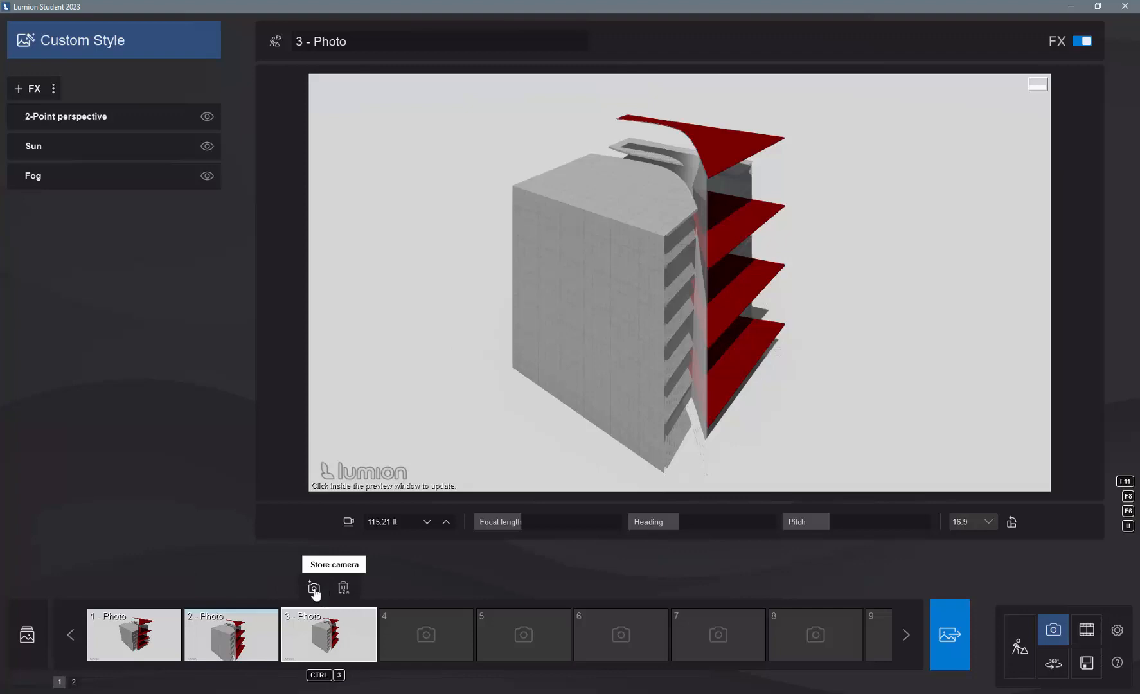
pyautogui.click(314, 589)
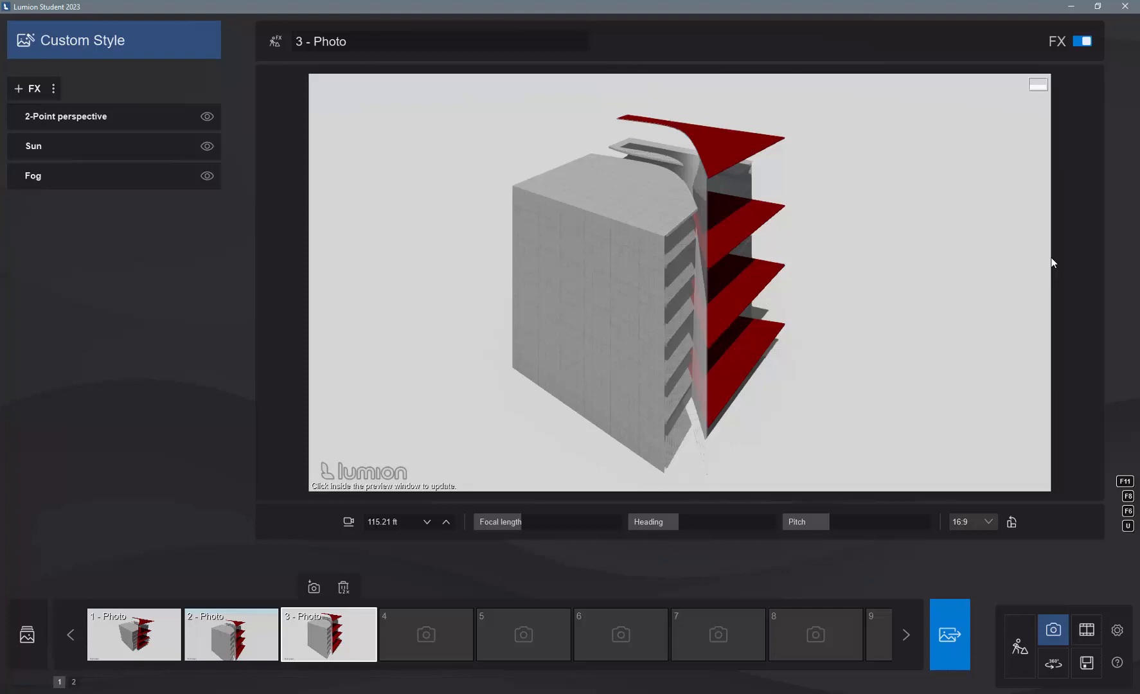
# - Start rendering the current shot at Desktop 1920x1080 and create a folder named "render test" on the Desktop for it
pyautogui.click(947, 636)
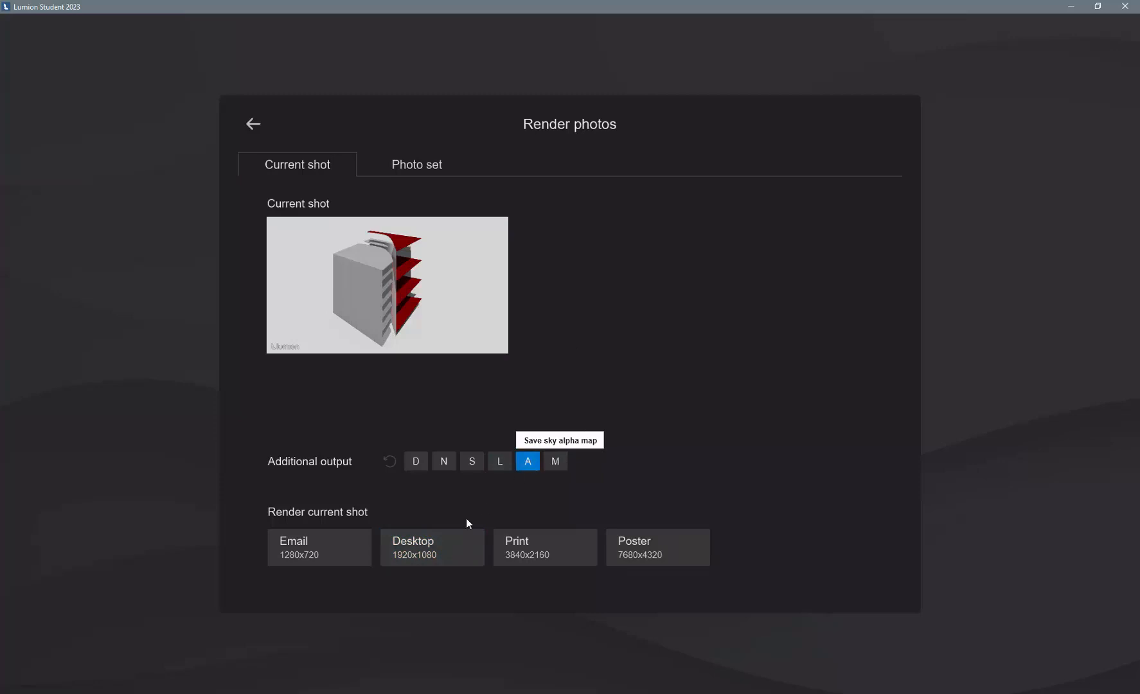
pyautogui.click(424, 549)
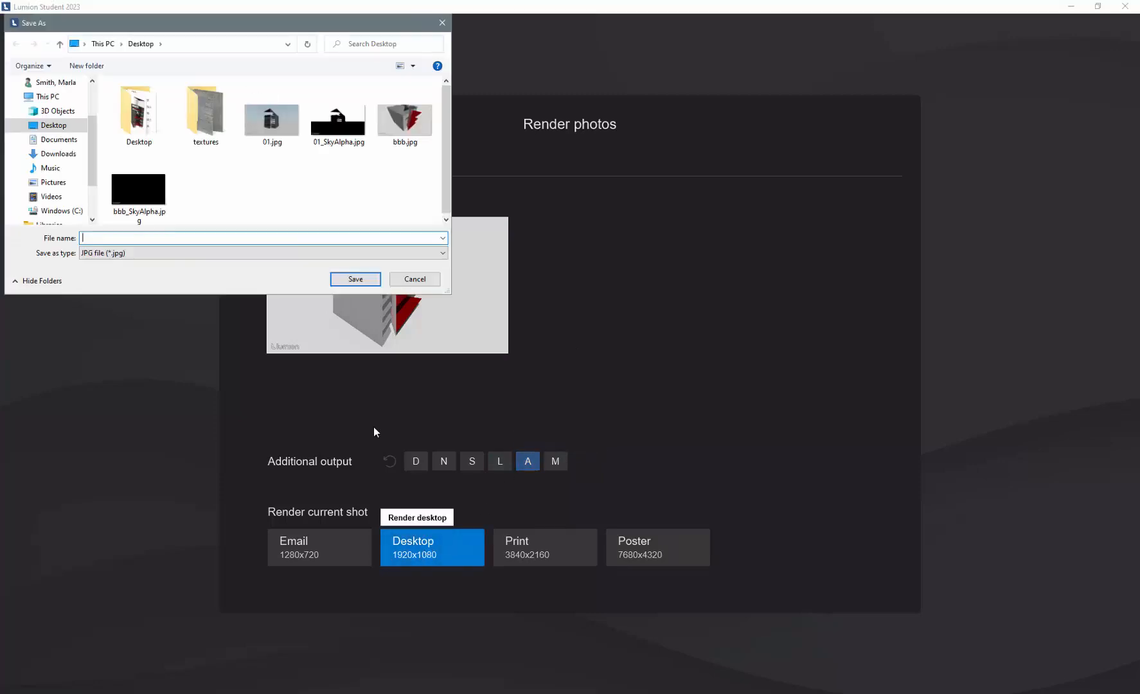
pyautogui.rightClick(253, 175)
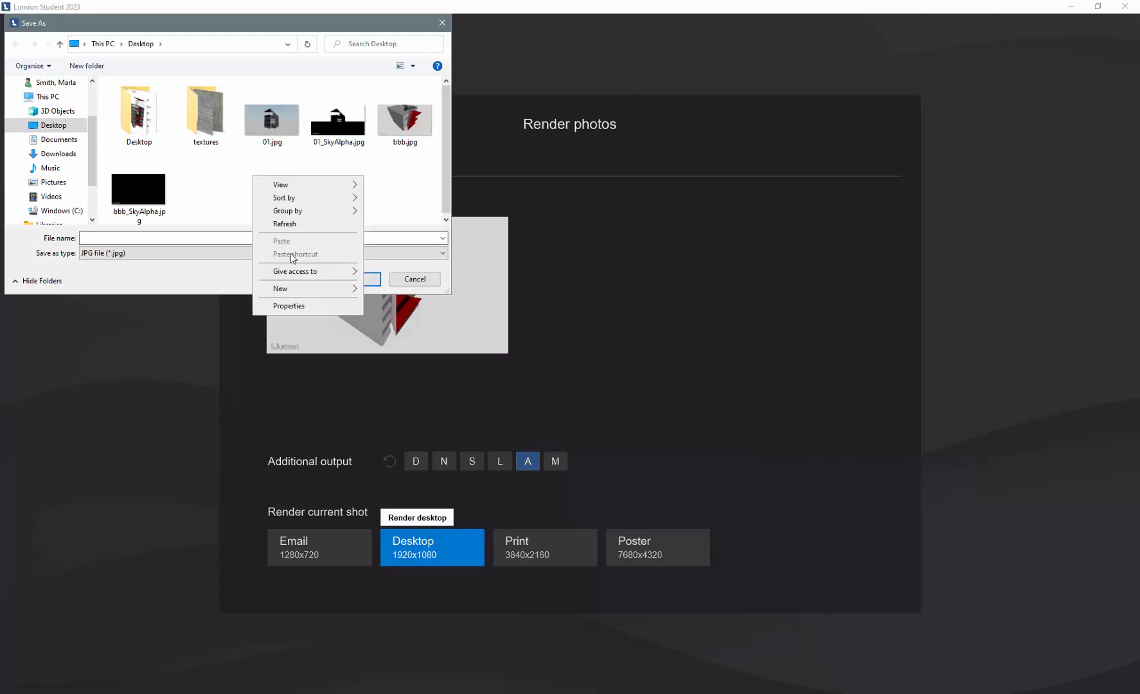
pyautogui.moveTo(300, 290)
pyautogui.click(390, 290)
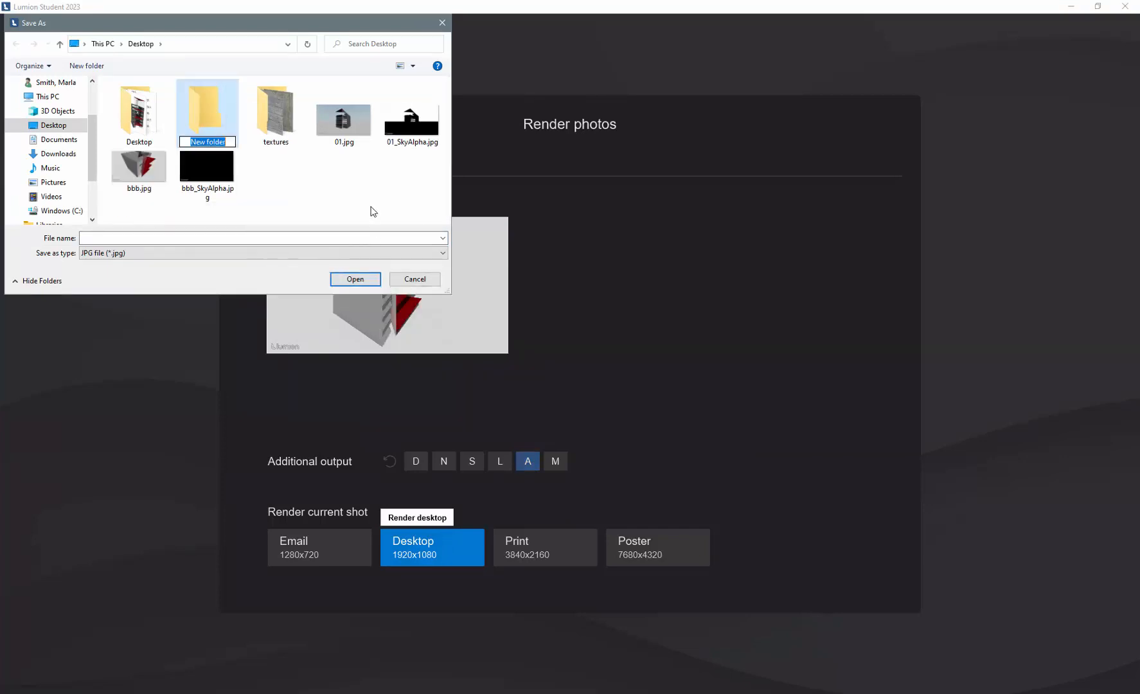
pyautogui.write('render test')
pyautogui.press('Return')
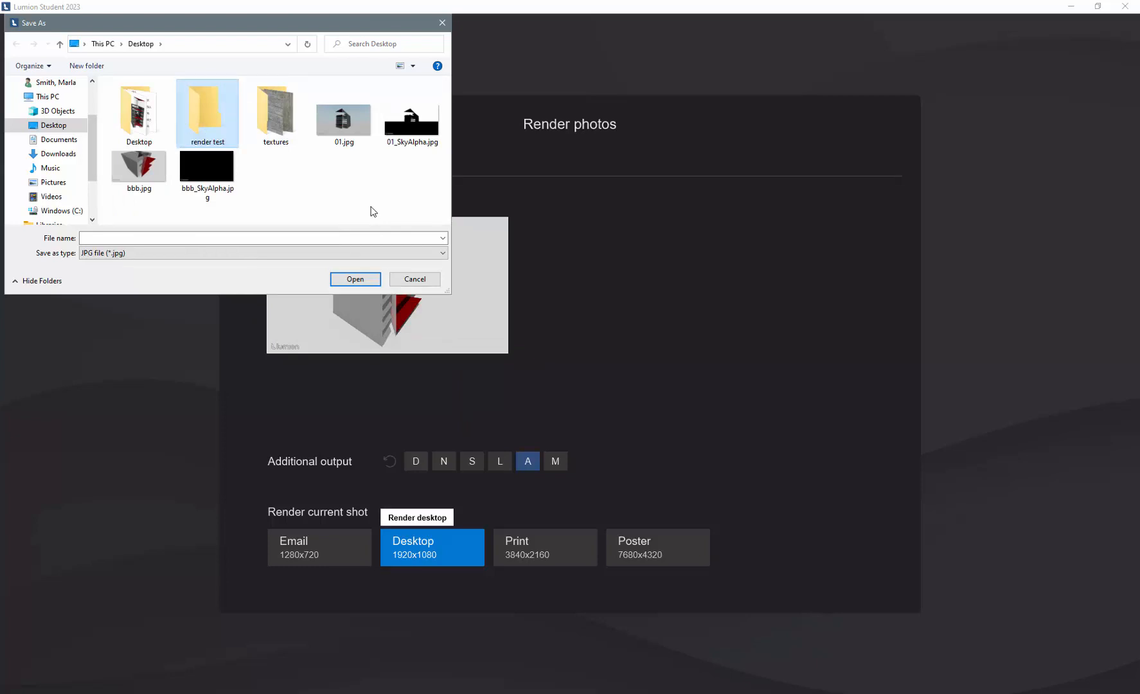
# - Save the render as a JPG named m1 inside the render test folder and close the finished render
pyautogui.doubleClick(202, 141)
pyautogui.click(152, 239)
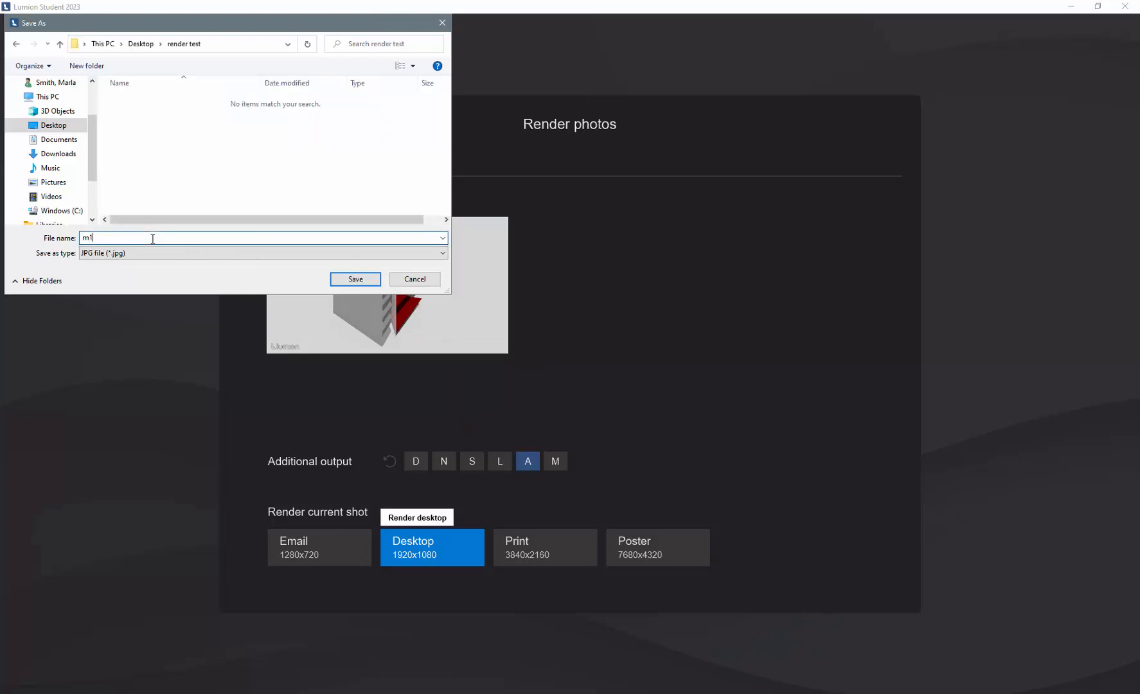
pyautogui.write('m1')
pyautogui.click(356, 278)
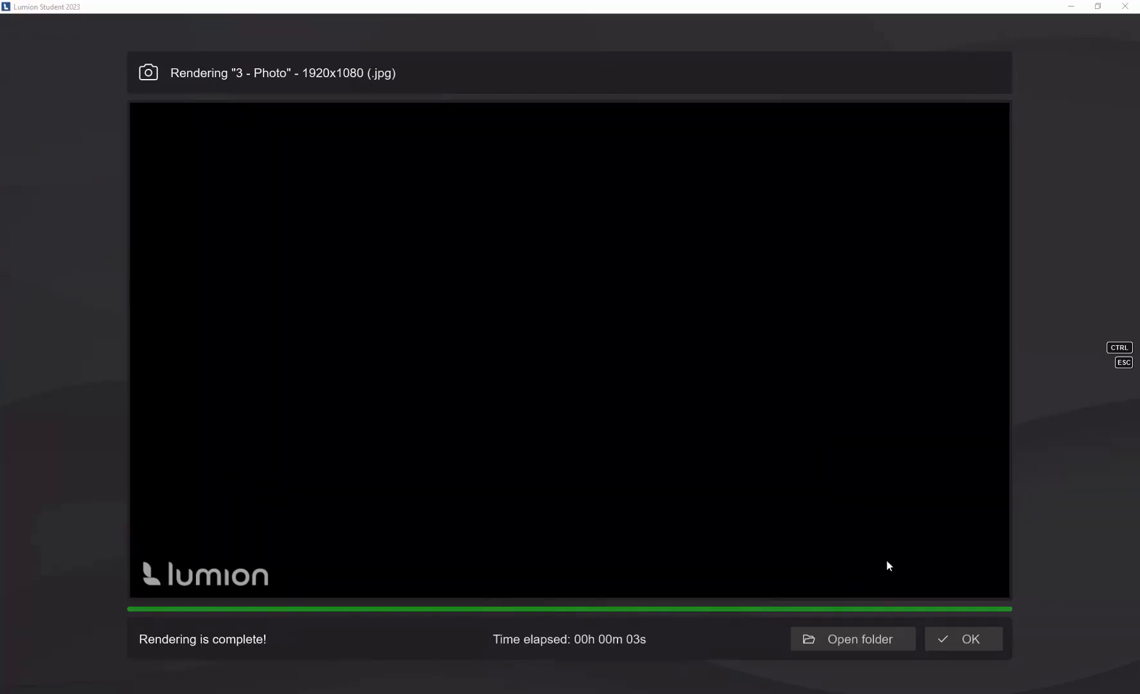
pyautogui.click(951, 638)
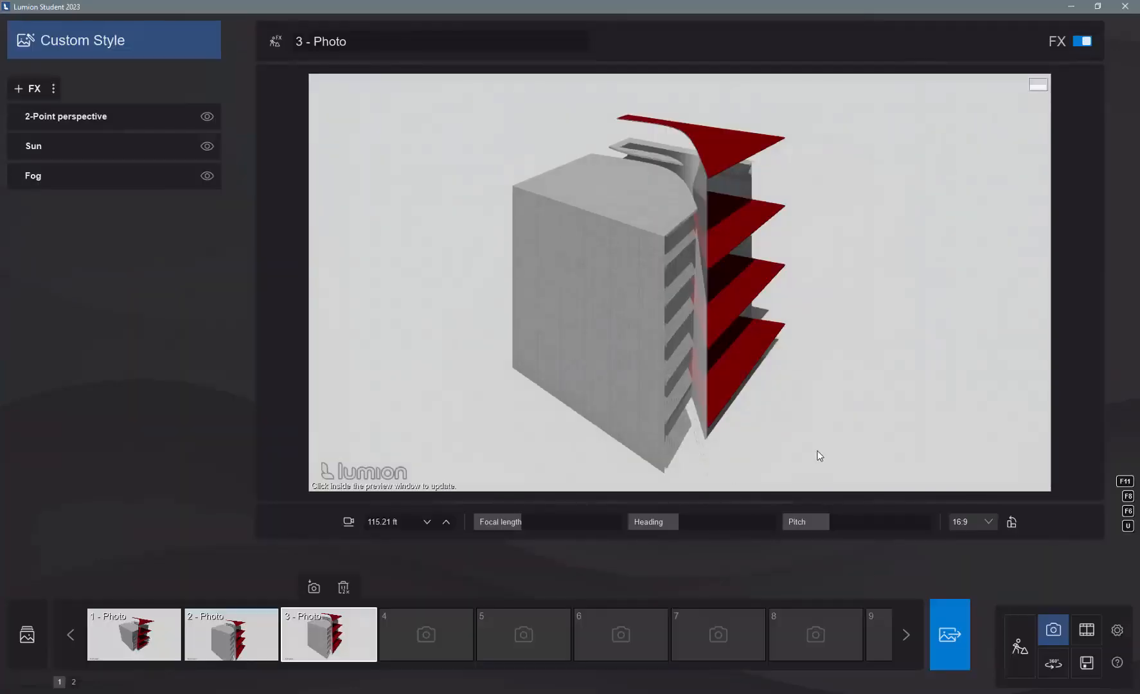
# - Return to Build mode and apply Architectural Glass 003 to the building's Concrete, Board Formed surface
pyautogui.click(1028, 655)
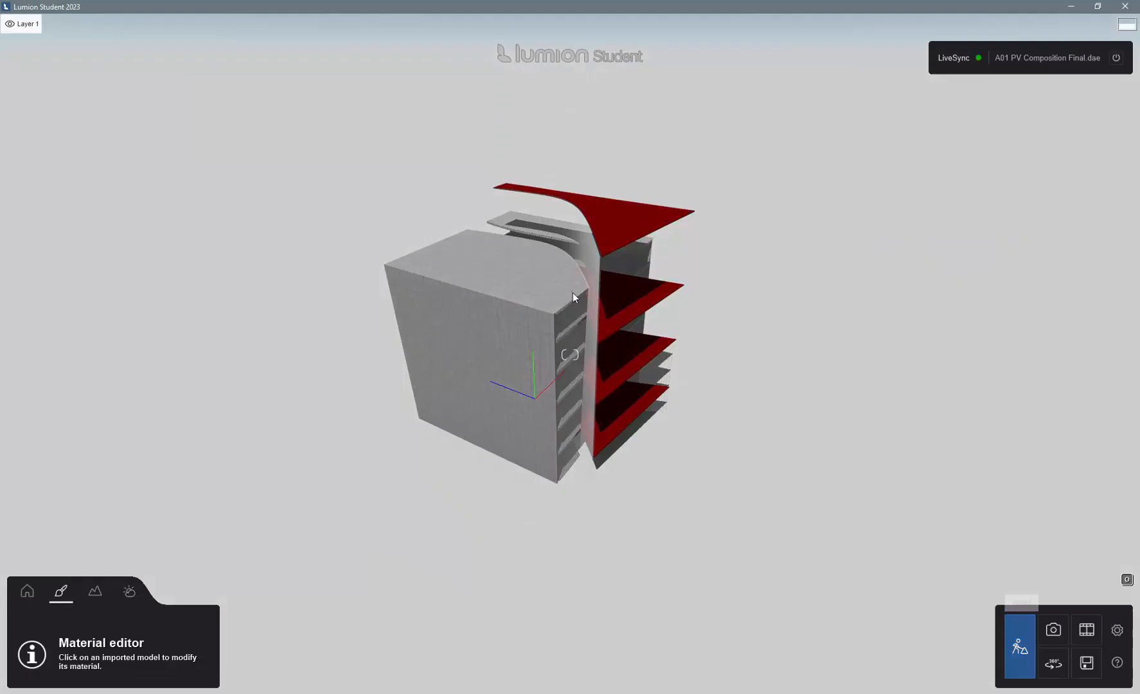
pyautogui.click(512, 309)
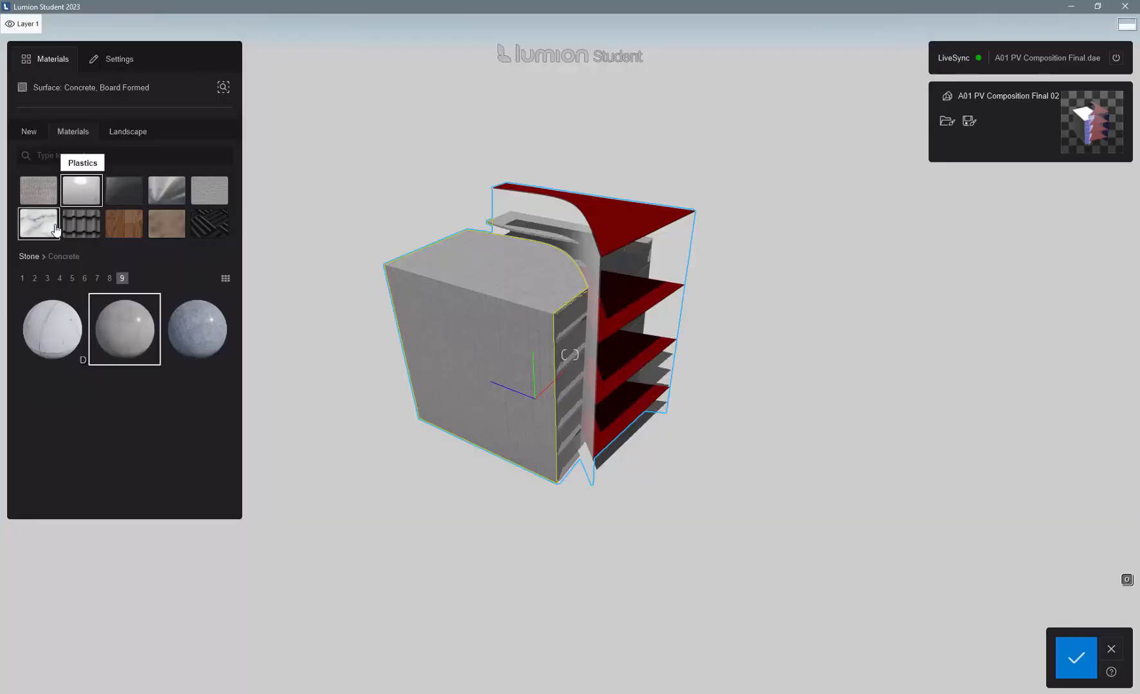
pyautogui.click(36, 259)
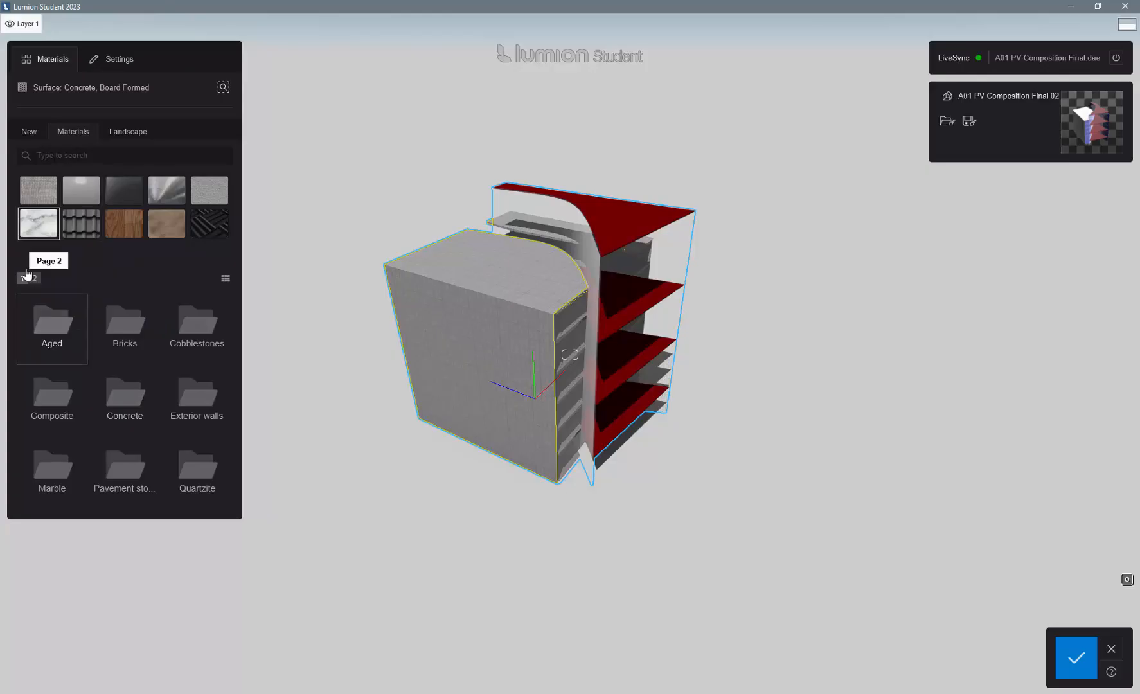
pyautogui.click(128, 191)
pyautogui.click(124, 334)
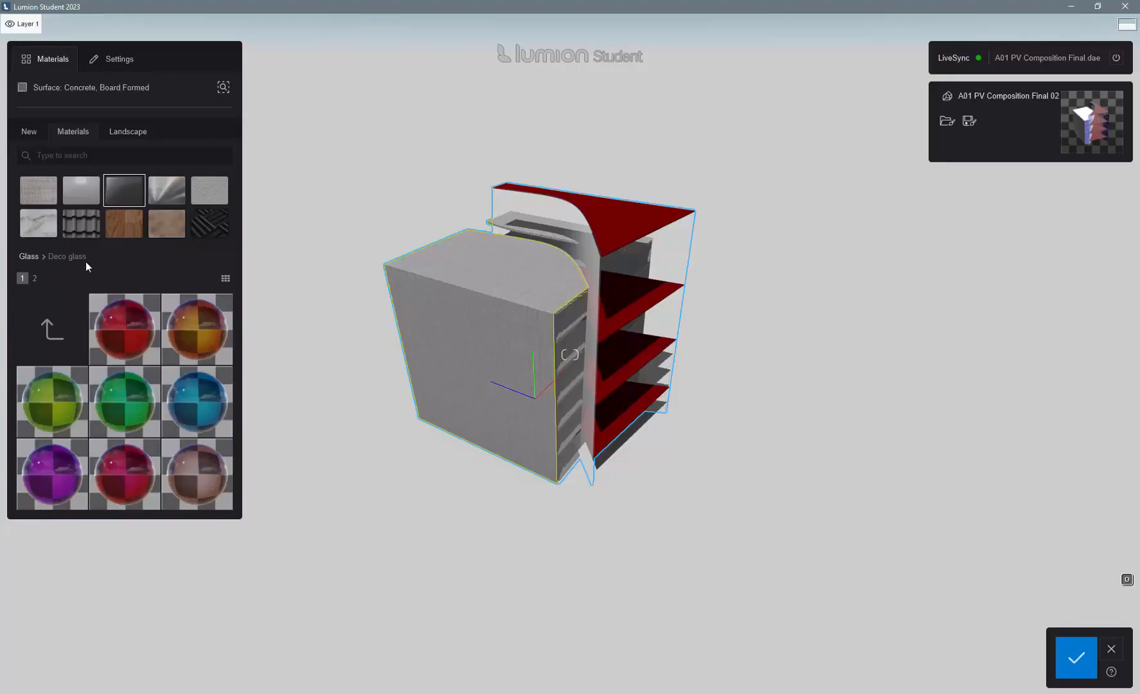
pyautogui.scroll(-1, 102, 326)
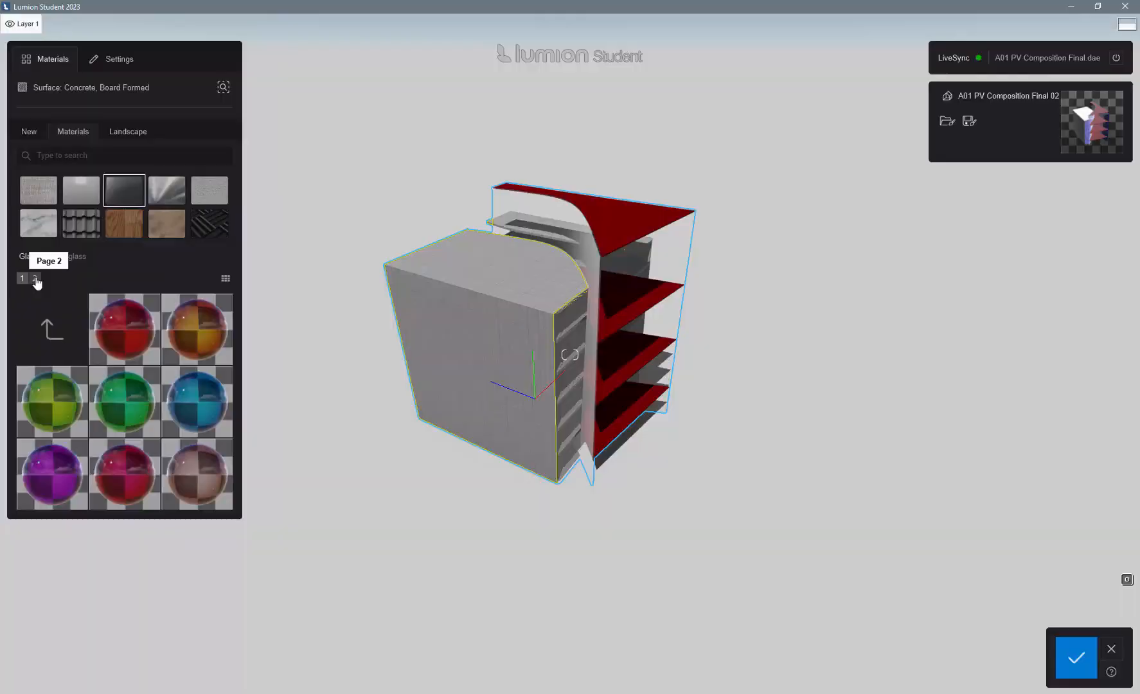
pyautogui.click(36, 279)
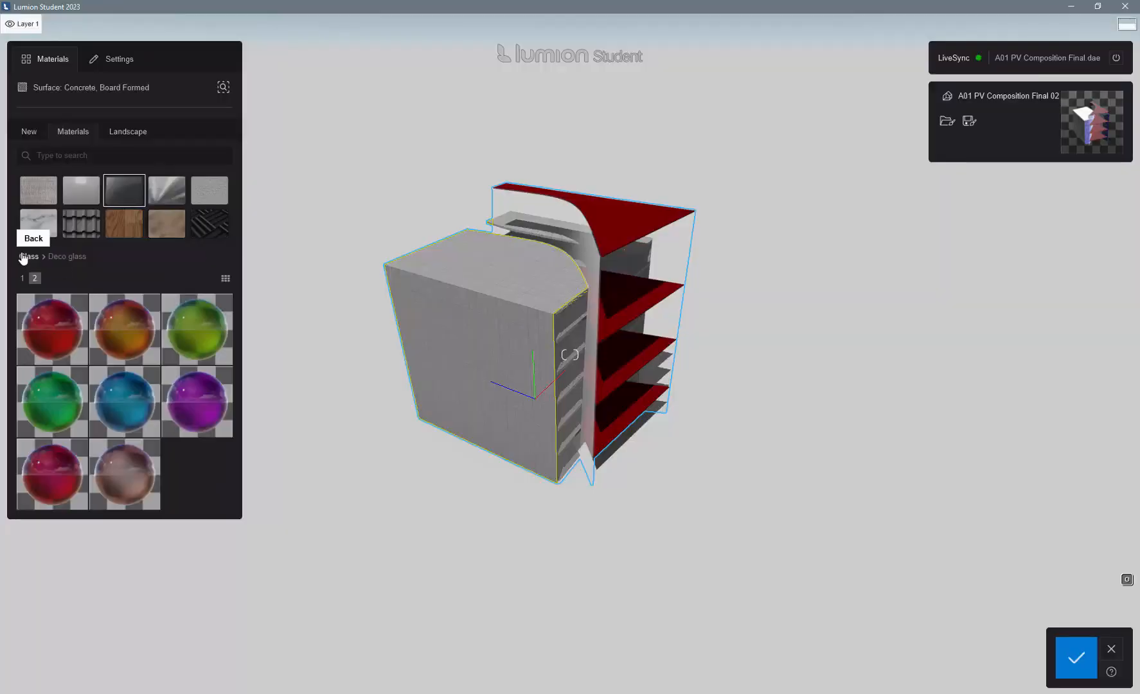
pyautogui.click(29, 257)
pyautogui.click(58, 333)
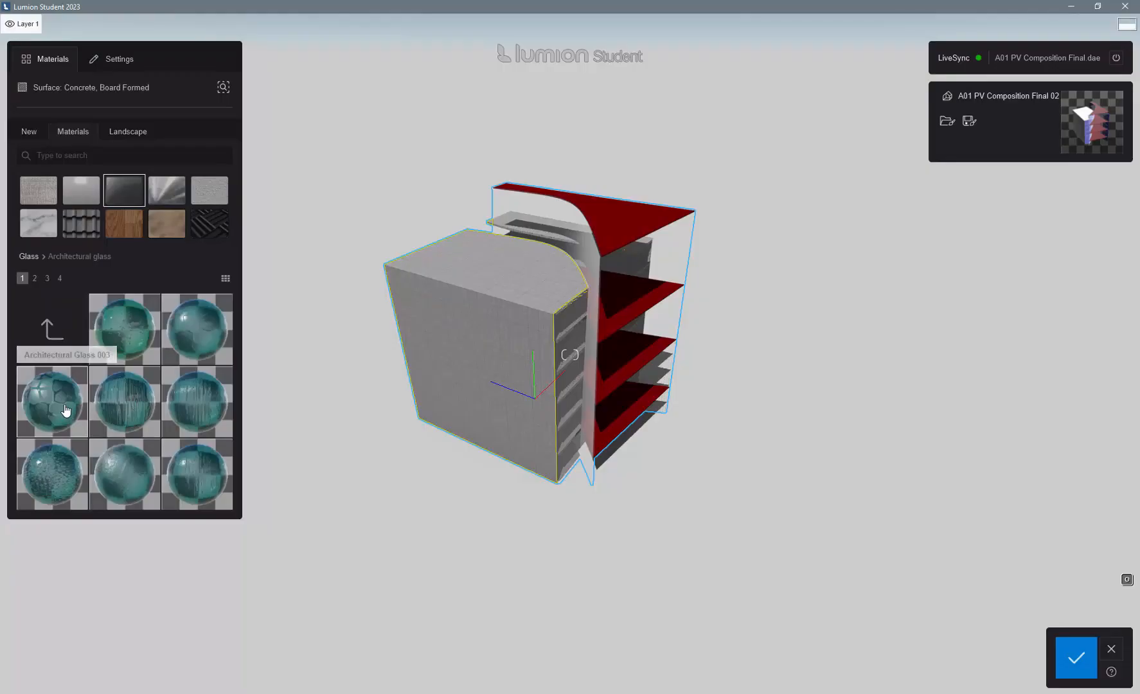
pyautogui.click(66, 410)
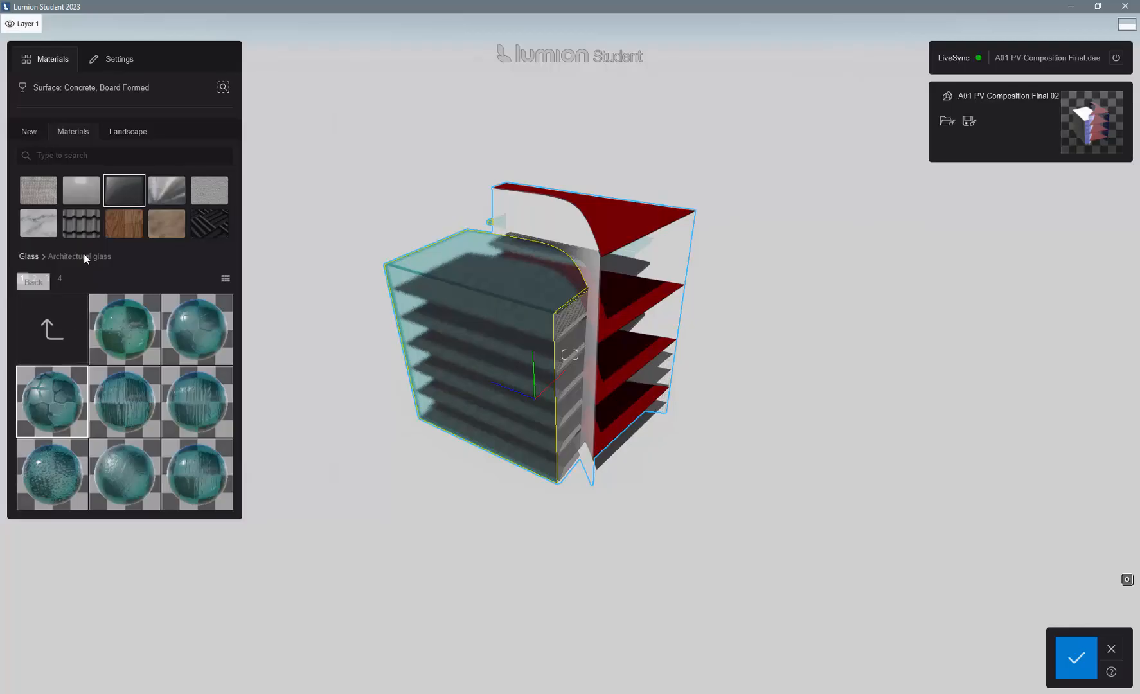
# - Select the Concrete, High Strength floor slabs inside the glass volume and give them the worn, corrugated Cardboard material from the Assorted category
pyautogui.scroll(5, 546, 286)
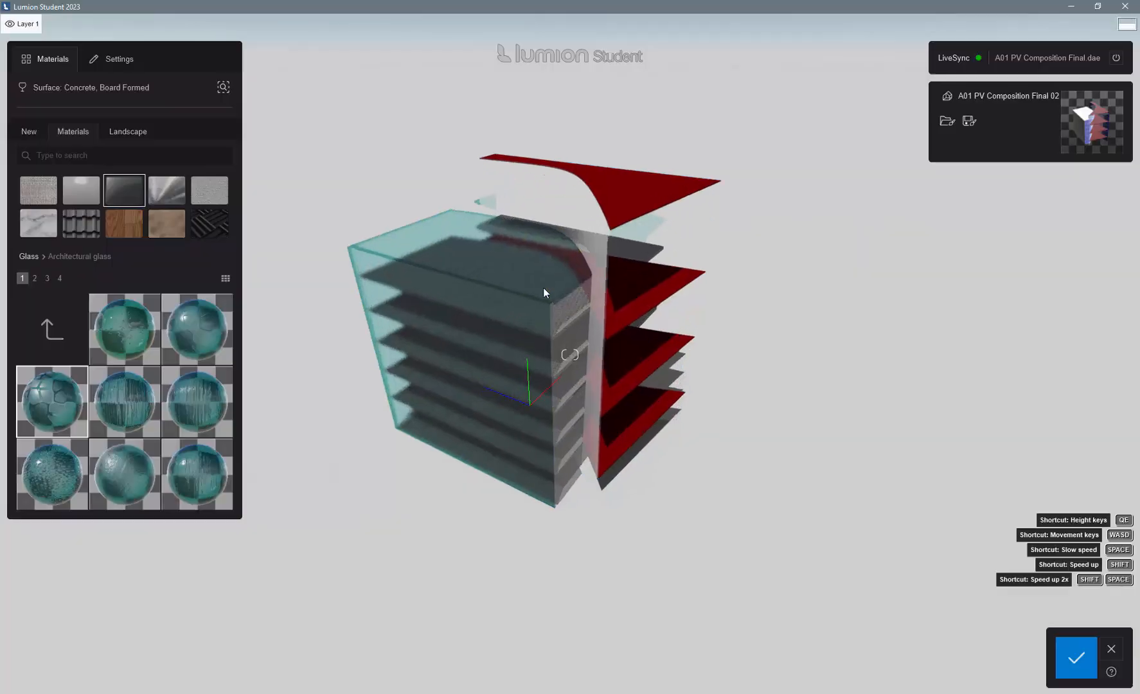
pyautogui.scroll(5, 543, 289)
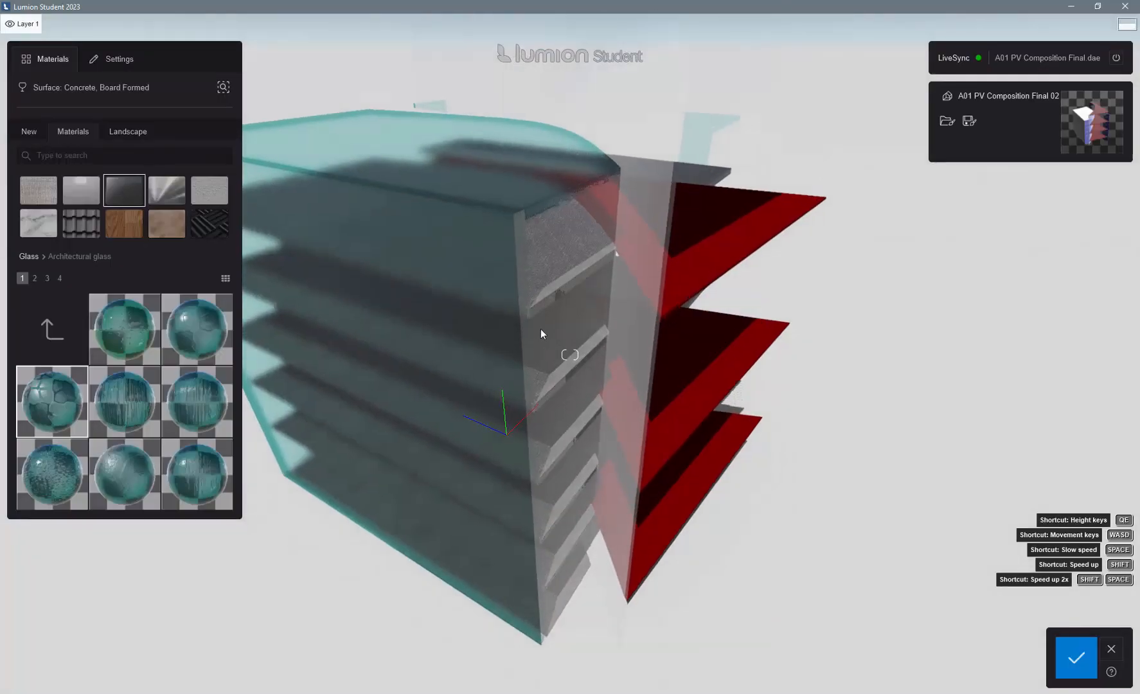
pyautogui.scroll(10, 540, 234)
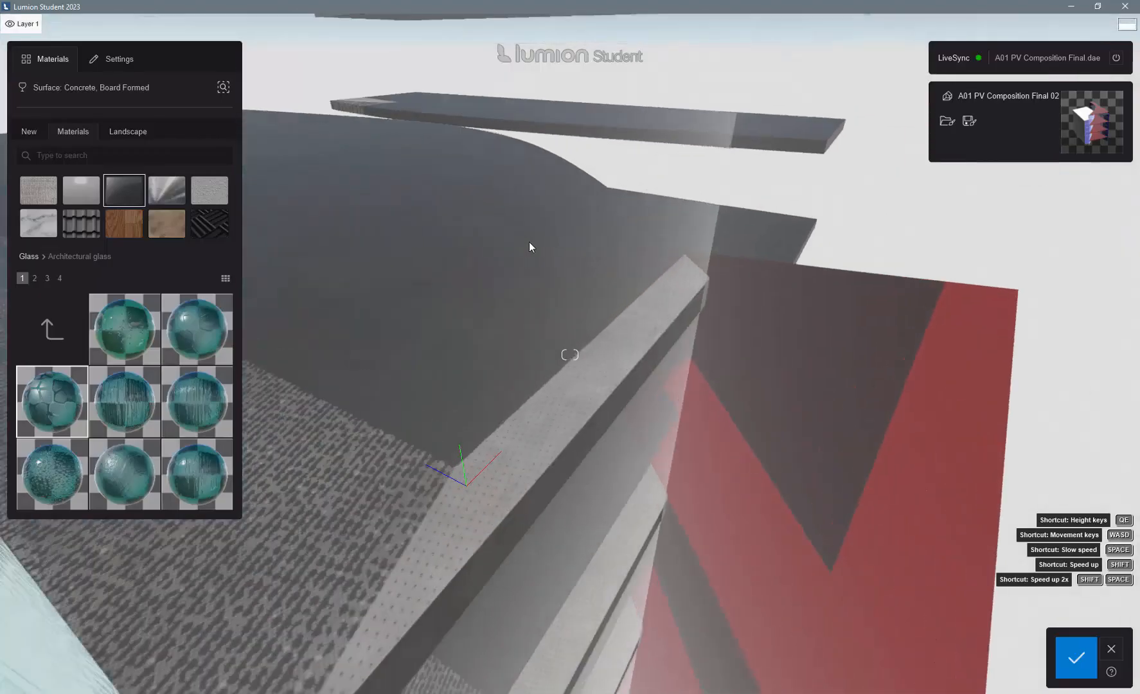
pyautogui.scroll(5, 382, 234)
pyautogui.click(383, 224)
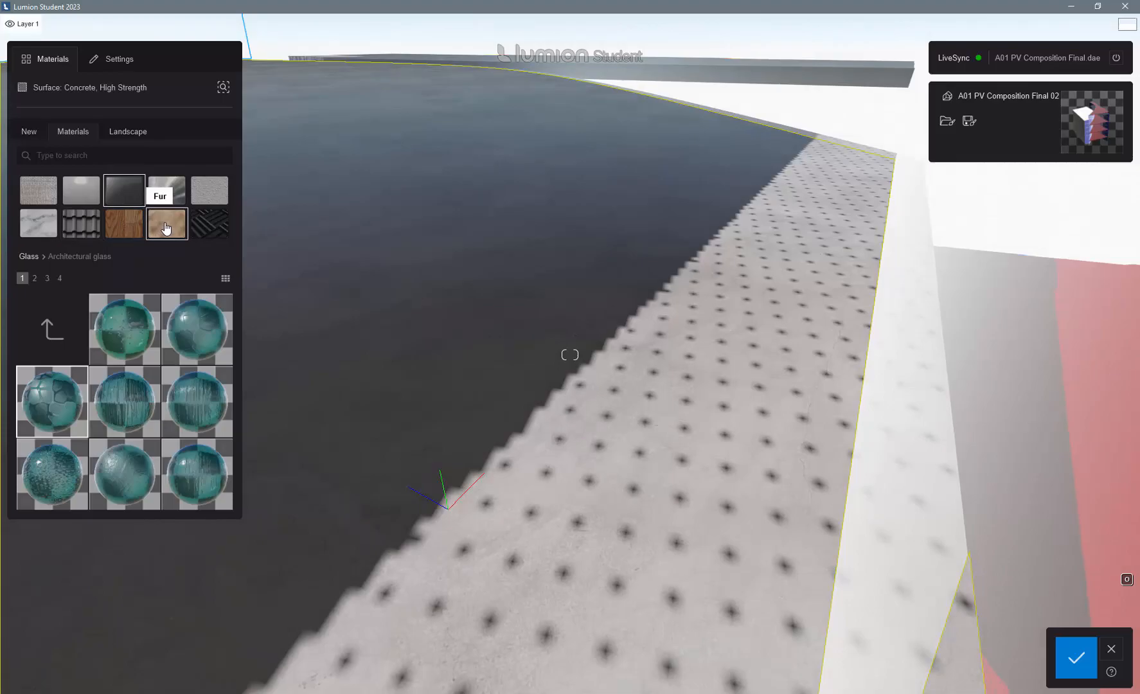
pyautogui.click(199, 227)
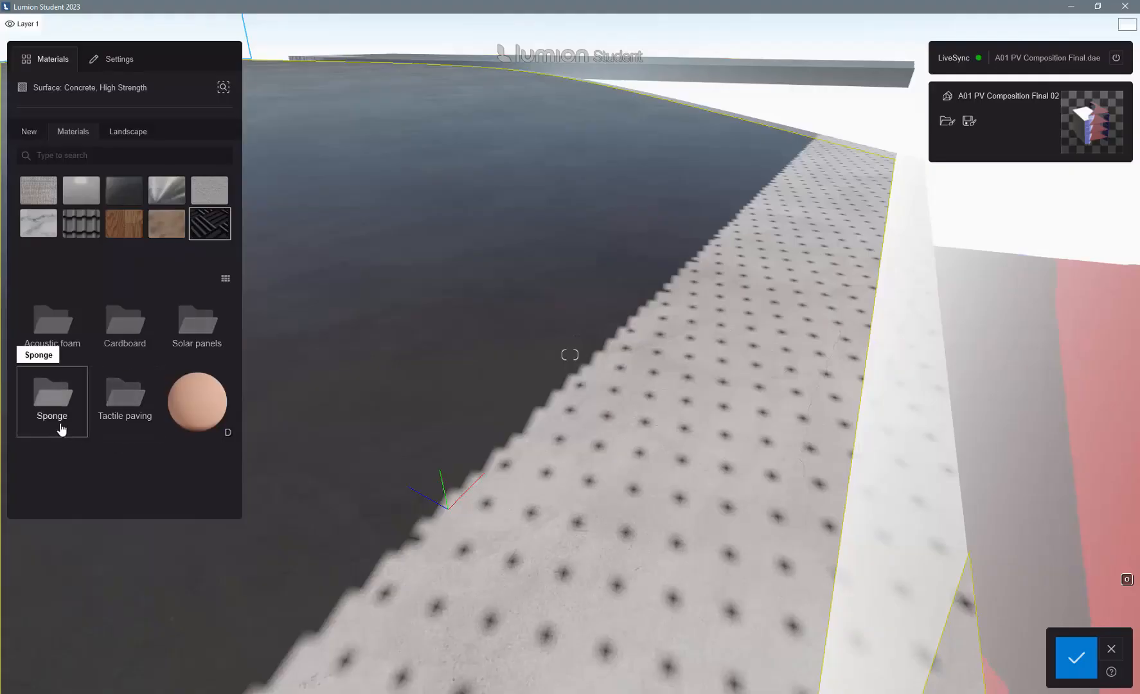
pyautogui.click(126, 329)
pyautogui.click(126, 332)
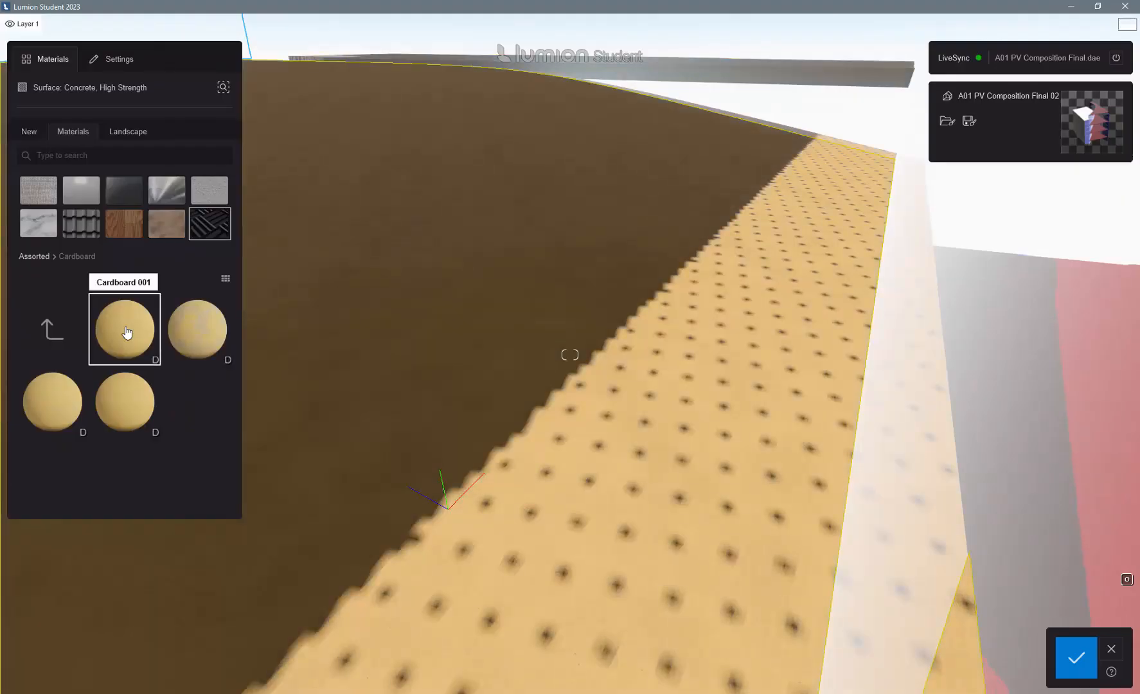
pyautogui.click(205, 330)
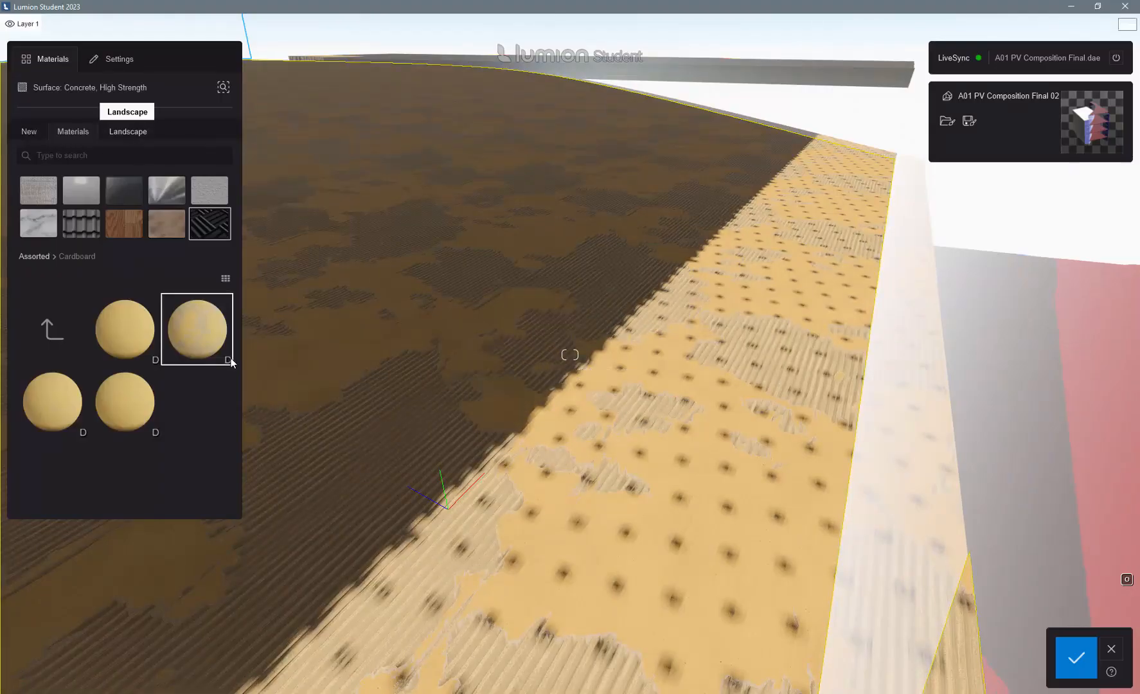
# - Reduce the texture strength of the cardboard material on the Concrete, High Strength surface
pyautogui.click(193, 329)
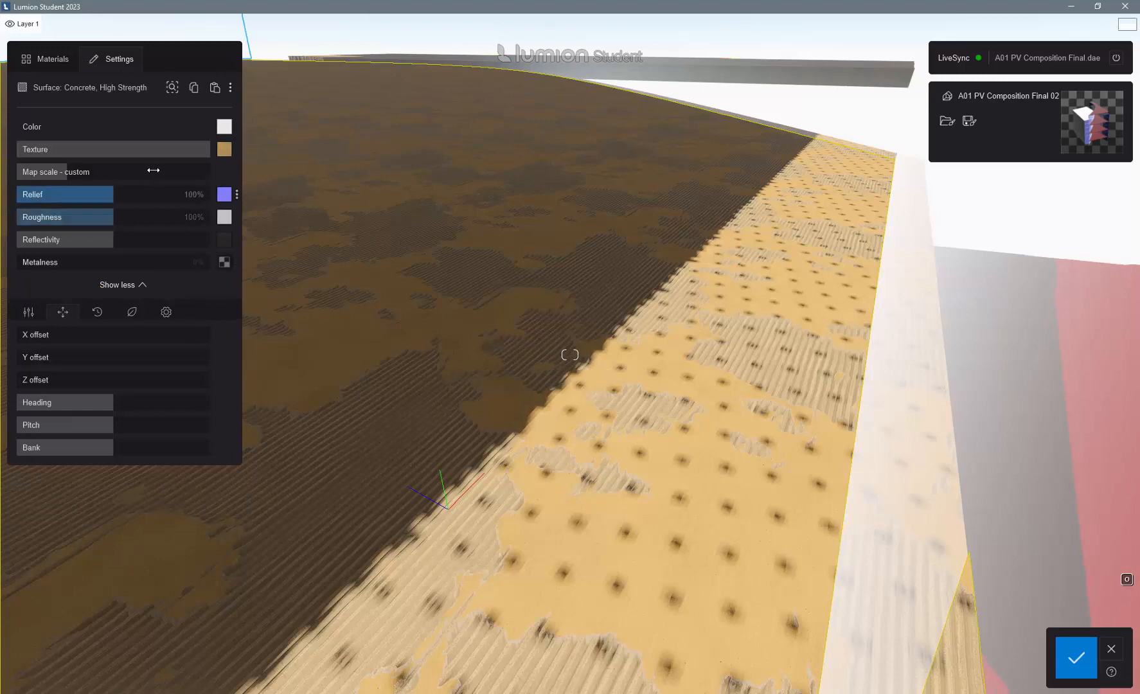
pyautogui.moveTo(175, 153)
pyautogui.mouseDown()
pyautogui.moveTo(124, 153)
pyautogui.moveTo(160, 151)
pyautogui.mouseUp()
# - Select the building's red Floor Generic slabs and show the Metals material category for them
pyautogui.scroll(-6, 581, 365)
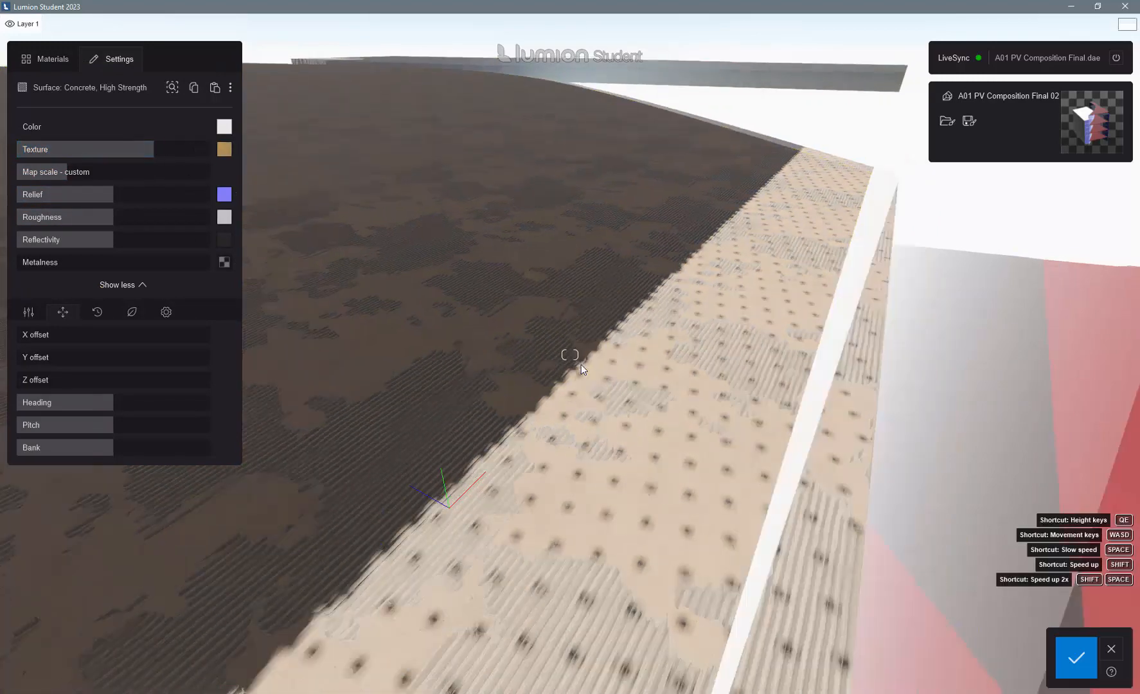
pyautogui.scroll(-5, 582, 359)
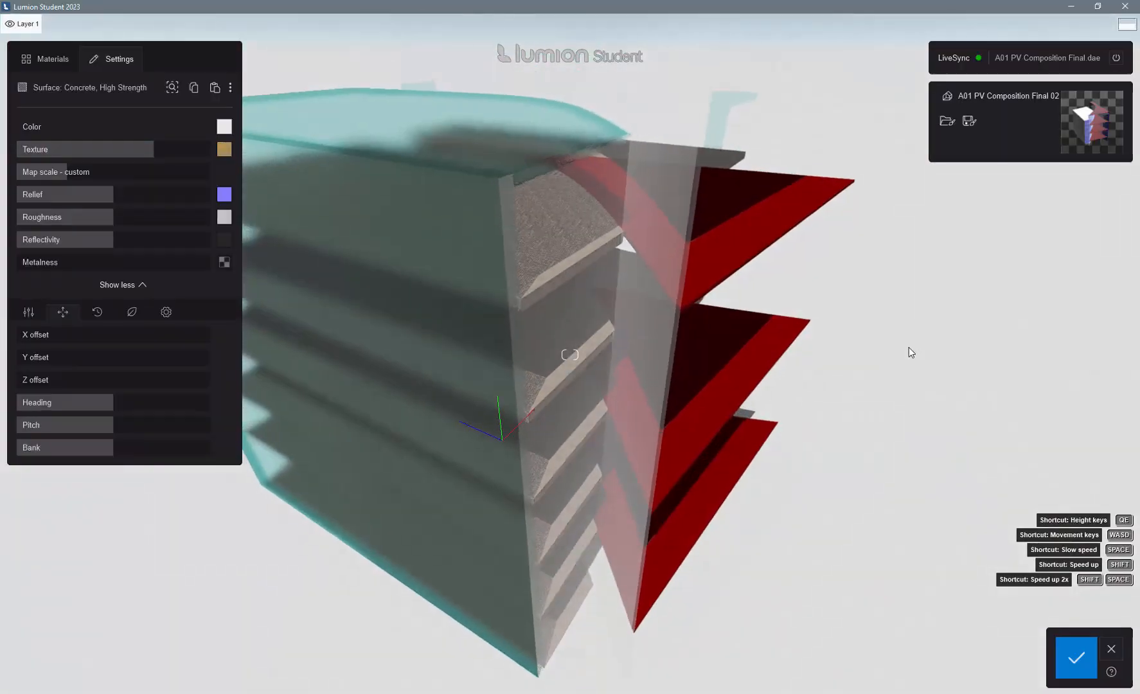
pyautogui.click(757, 361)
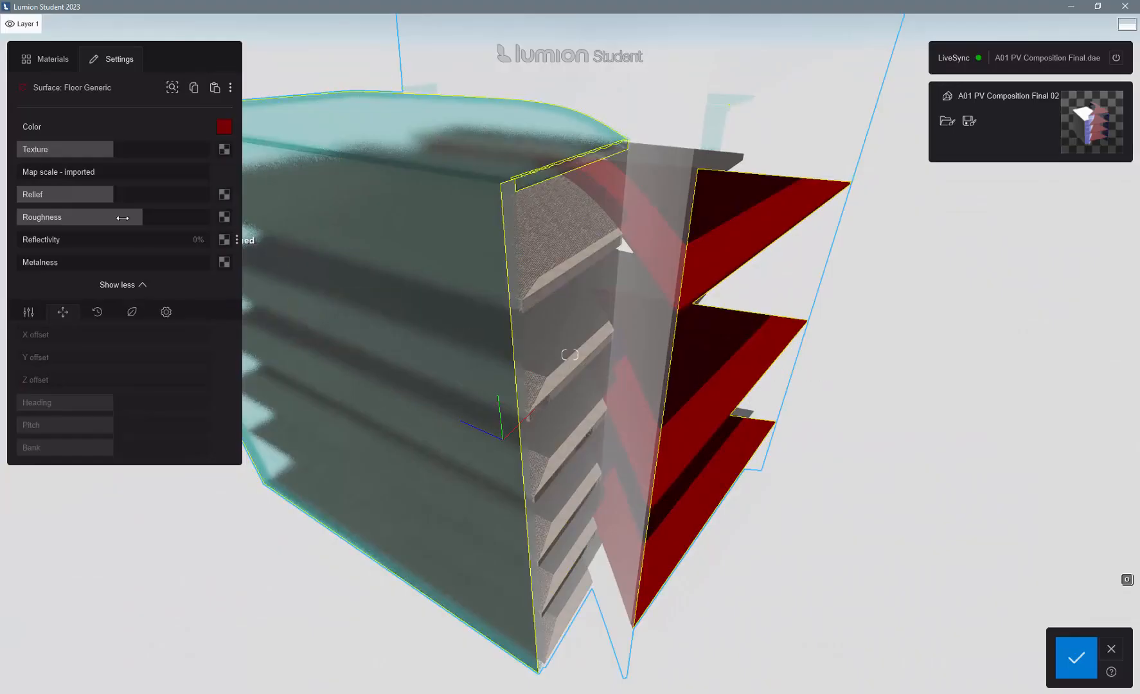
pyautogui.click(52, 69)
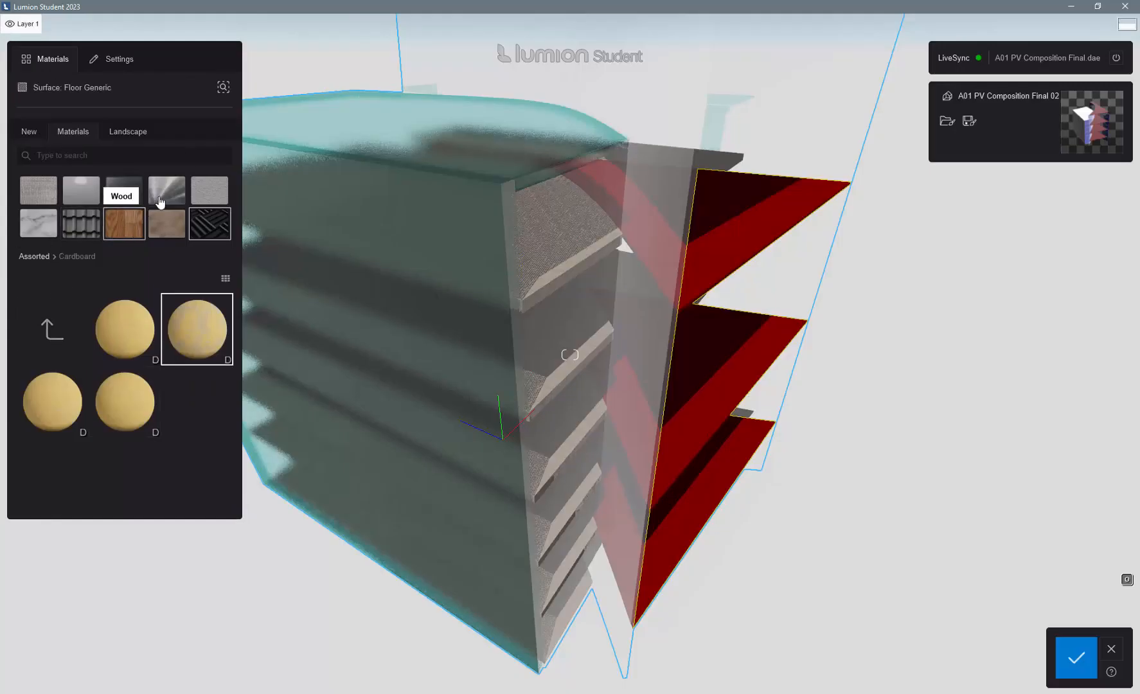
pyautogui.click(167, 190)
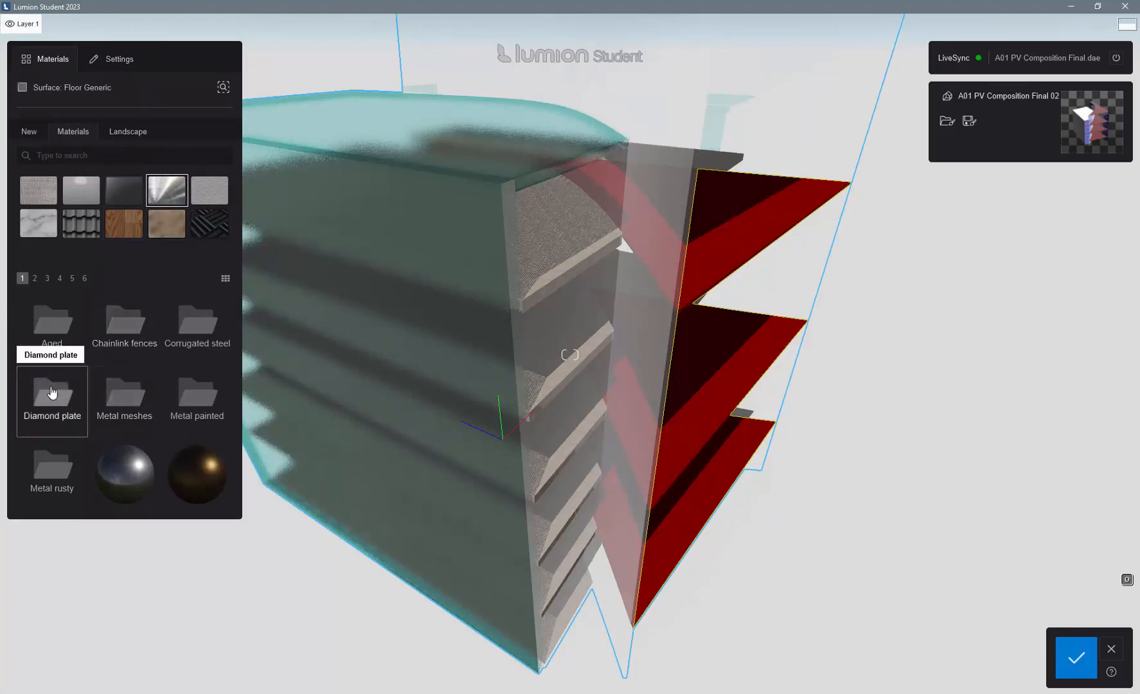
# - Try the Aged Iron 2, Aged Bronze and Aged Aluminium metals on the Floor Generic slabs
pyautogui.click(53, 326)
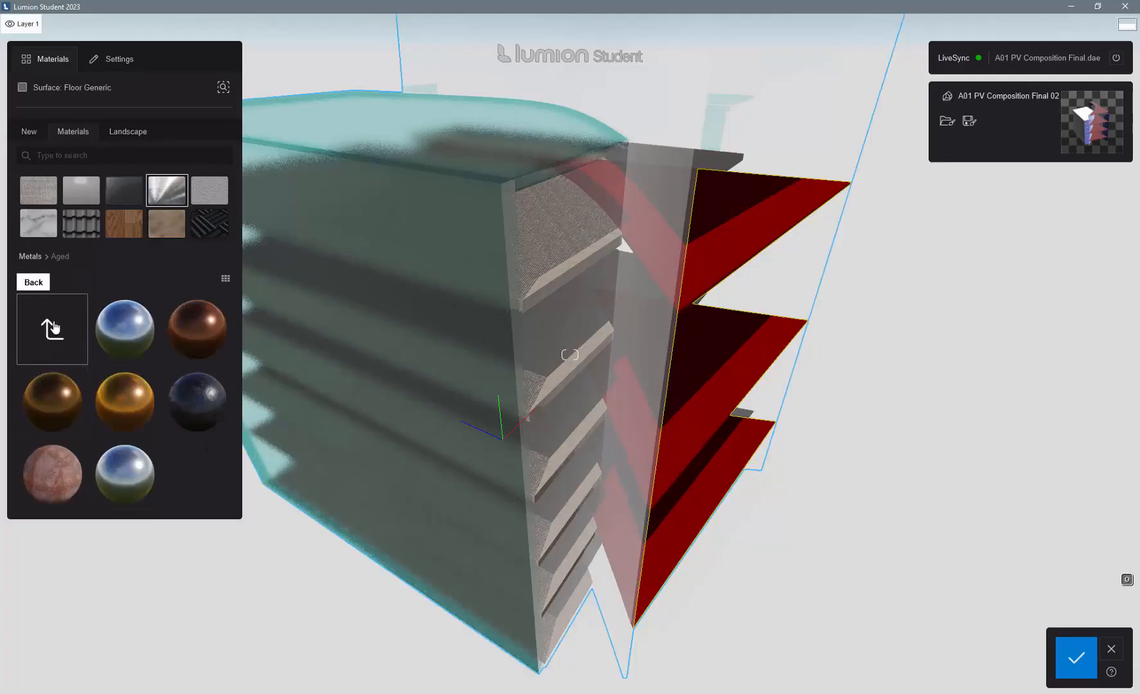
pyautogui.click(50, 474)
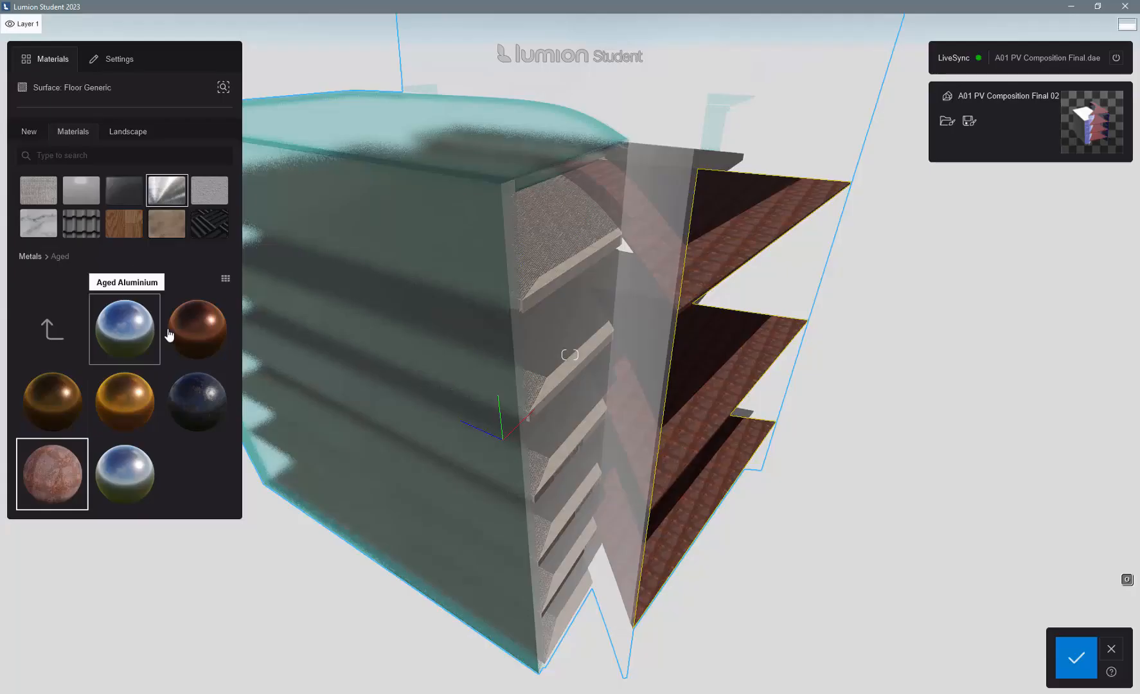
pyautogui.click(196, 326)
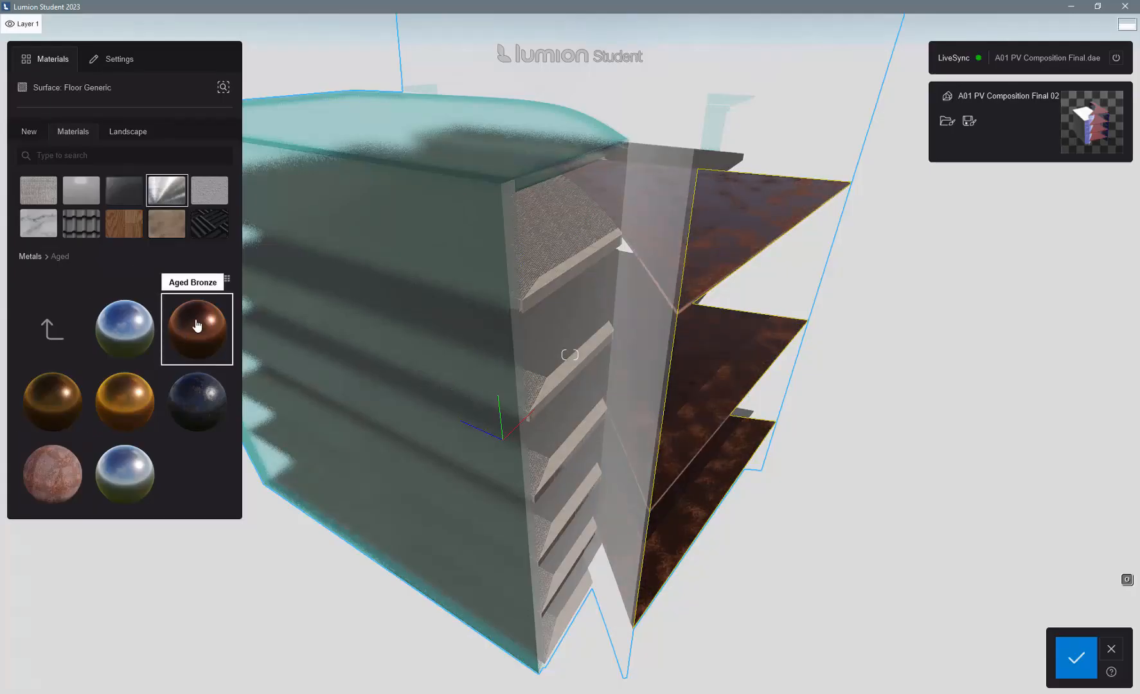
pyautogui.click(131, 334)
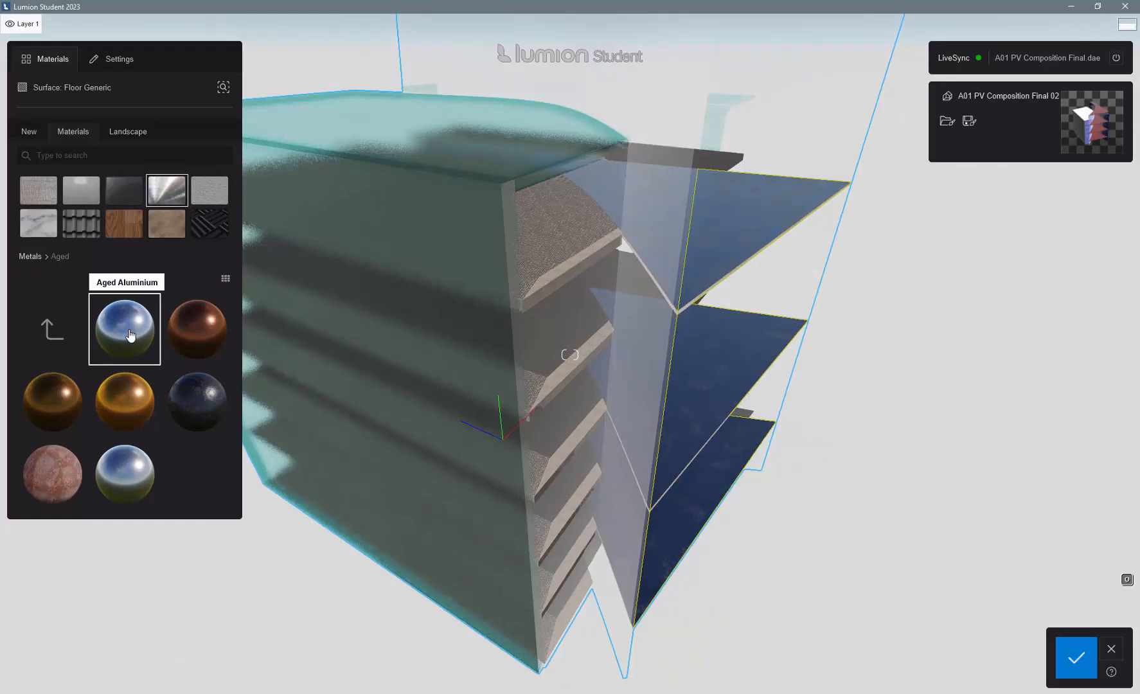
# - Apply the blue Metal Painted 001b 1024 material from the Metal painted collection to the Floor Generic slabs
pyautogui.click(29, 256)
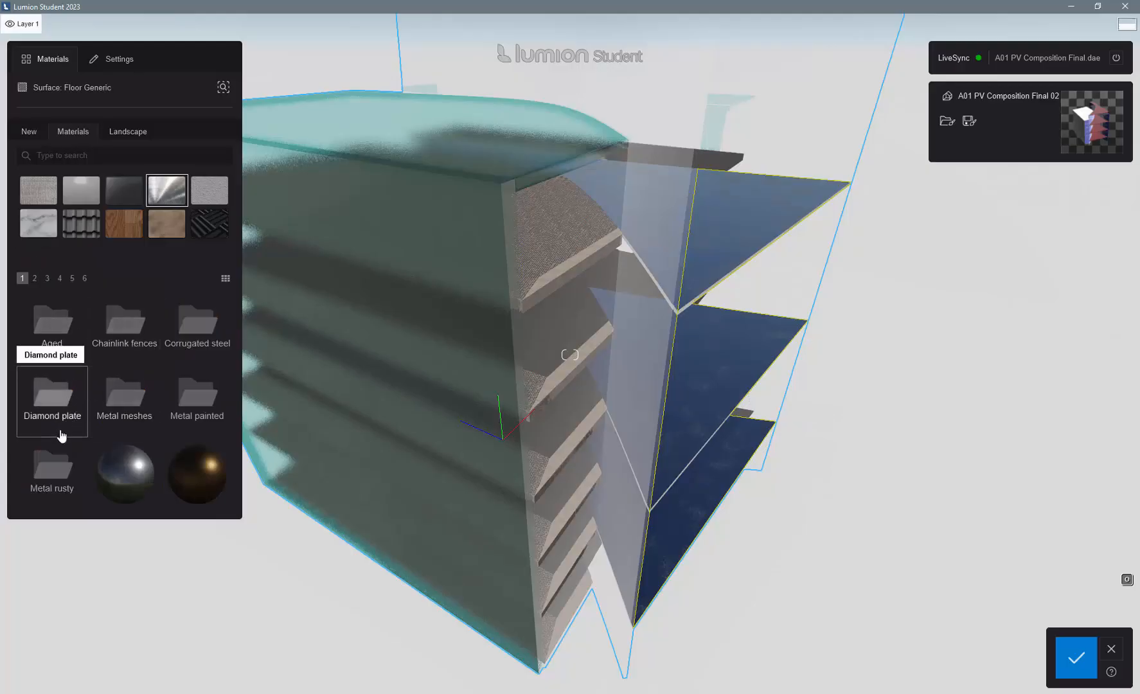
pyautogui.click(196, 402)
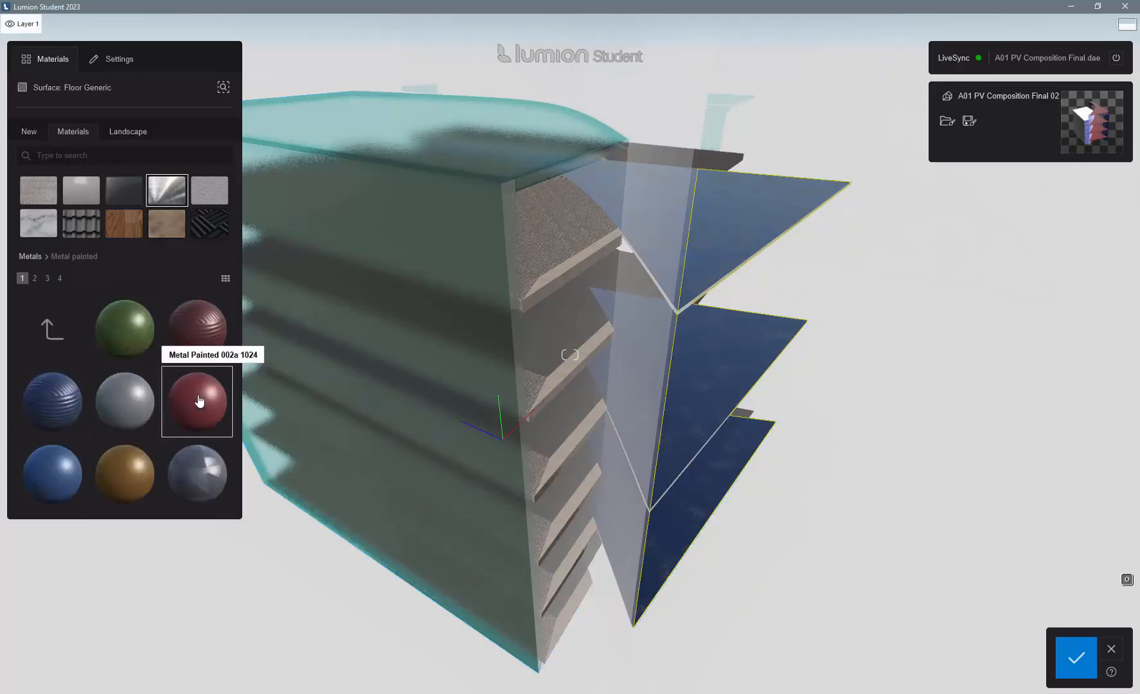
pyautogui.click(74, 409)
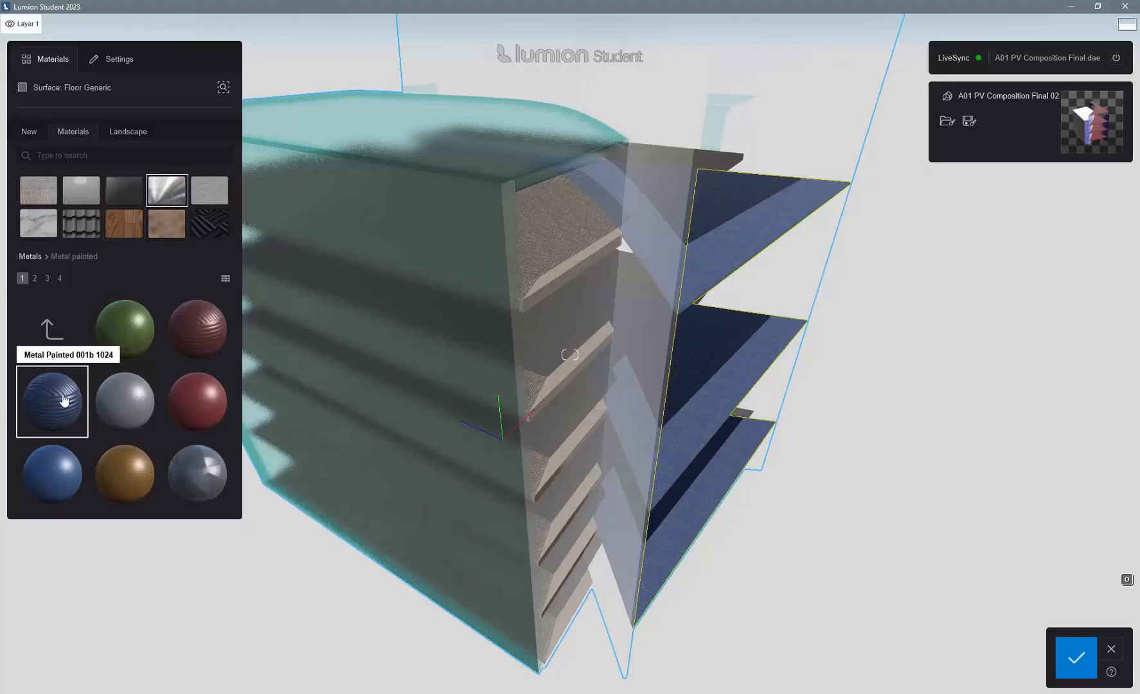
# - Reduce the texture strength of the Floor Generic material to about half and save the material changes
pyautogui.click(64, 400)
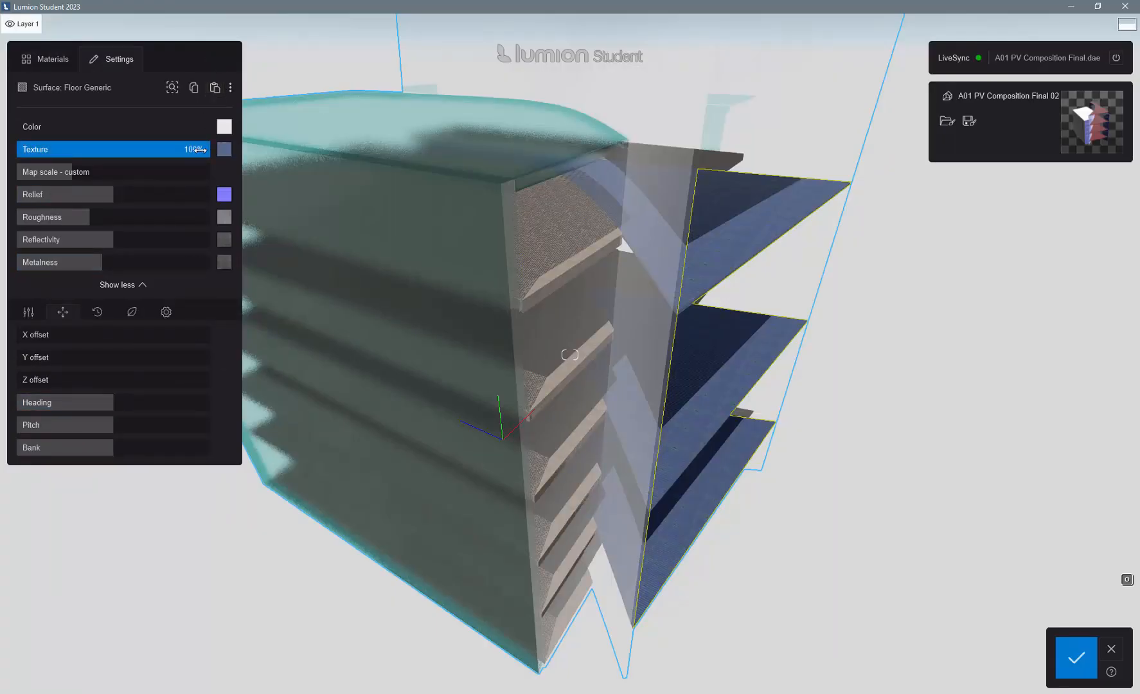
pyautogui.moveTo(199, 150); pyautogui.dragTo(110, 148)
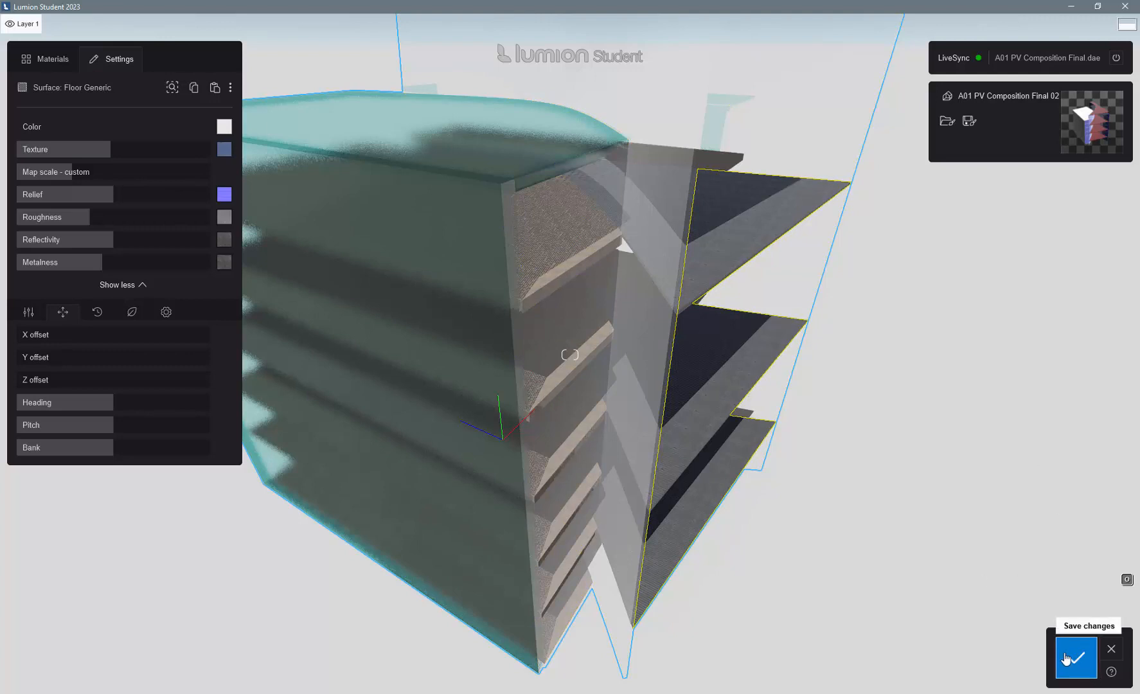
pyautogui.click(1074, 656)
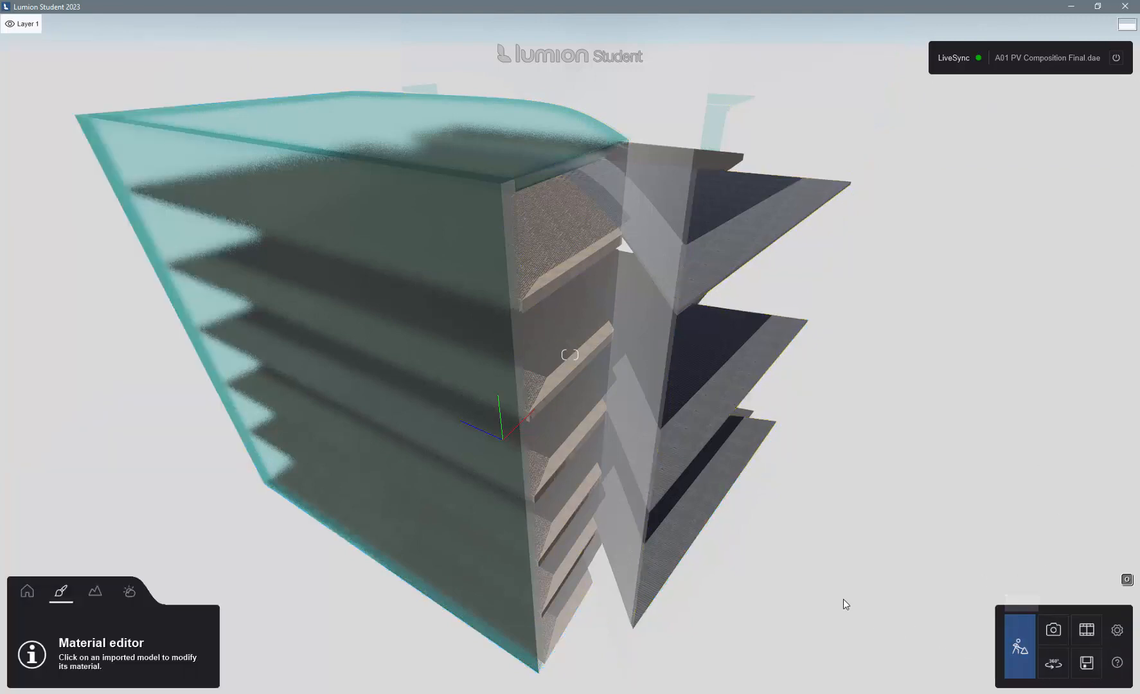
# - Set up a render of 3 - Photo in Photo mode with the sky alpha additional output turned off
pyautogui.click(1053, 631)
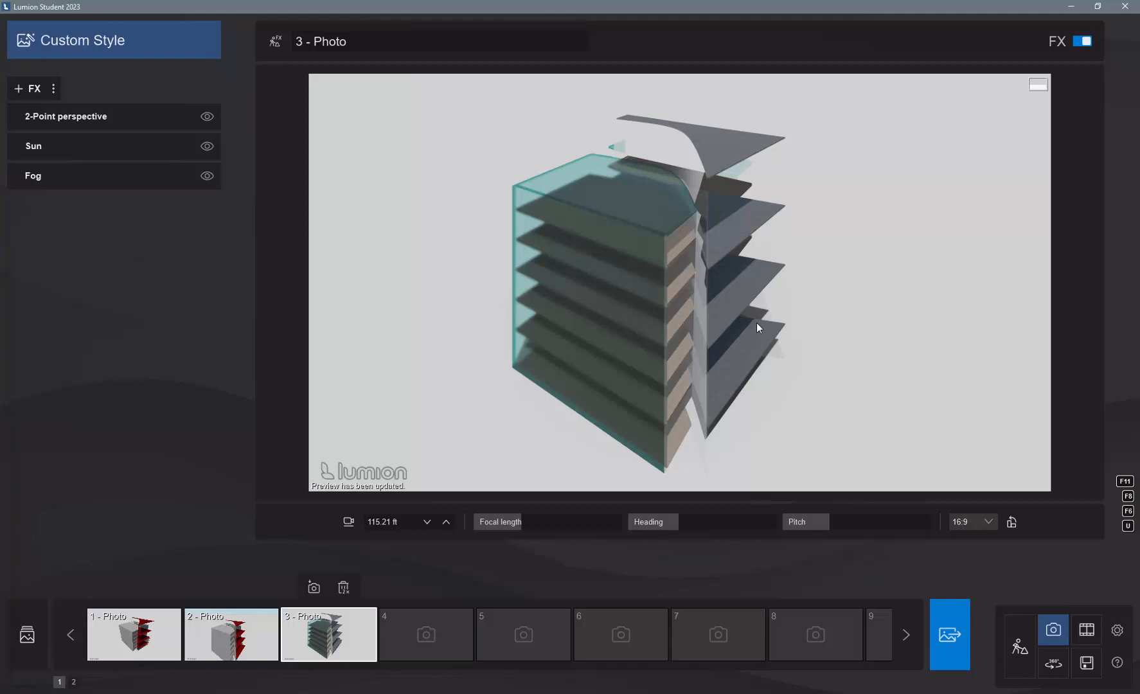
pyautogui.click(950, 634)
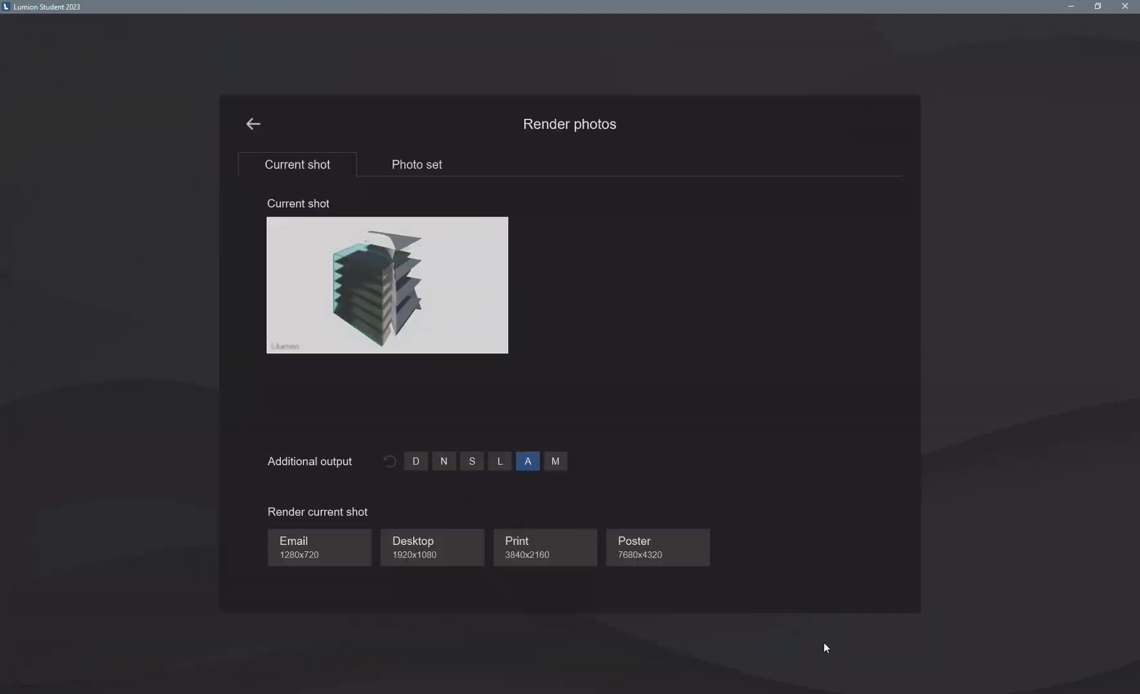
pyautogui.click(457, 550)
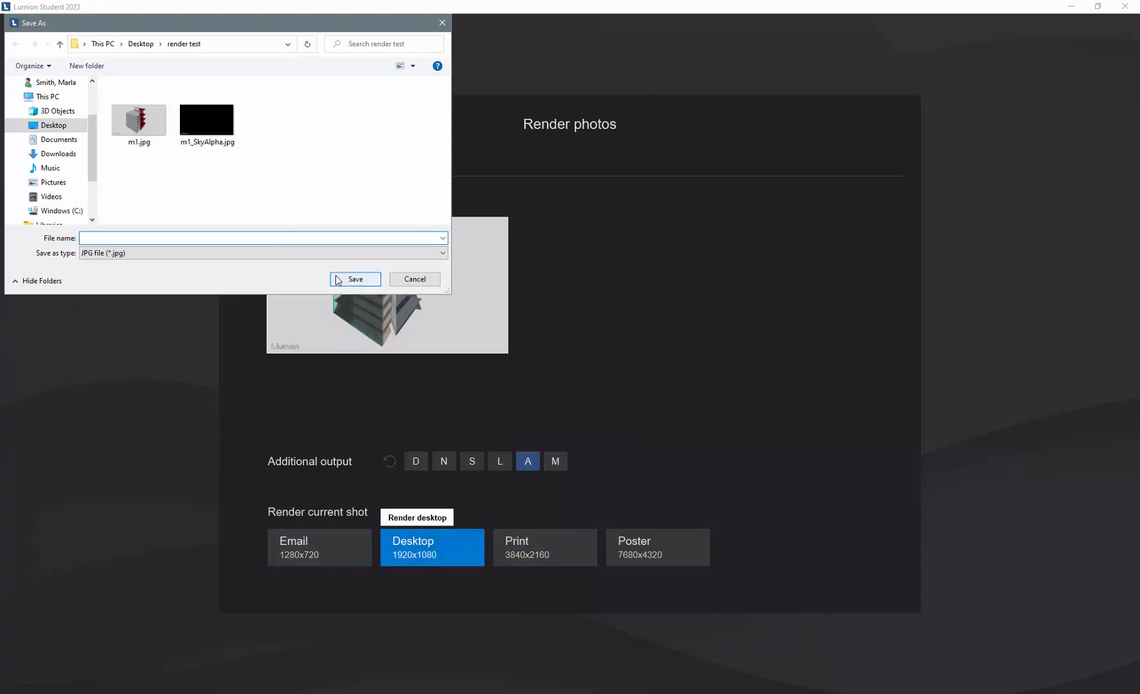
pyautogui.click(415, 279)
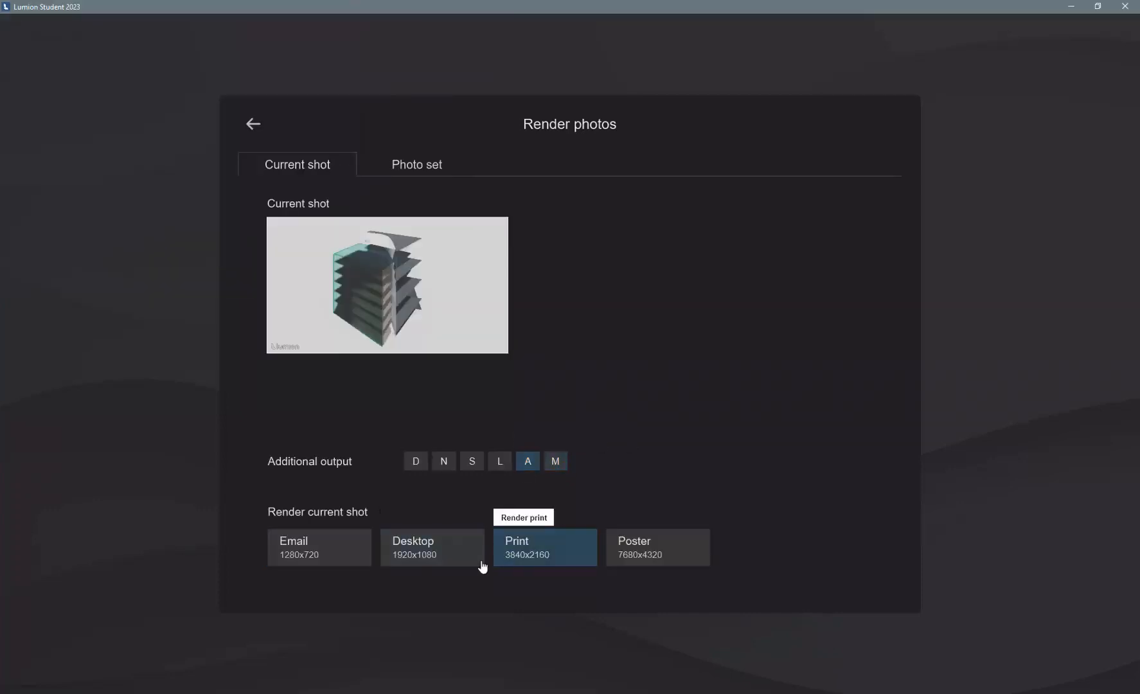
# - Render the current shot at Desktop 1920x1080 and save it as a JPG named m2 in the render test folder
pyautogui.click(439, 558)
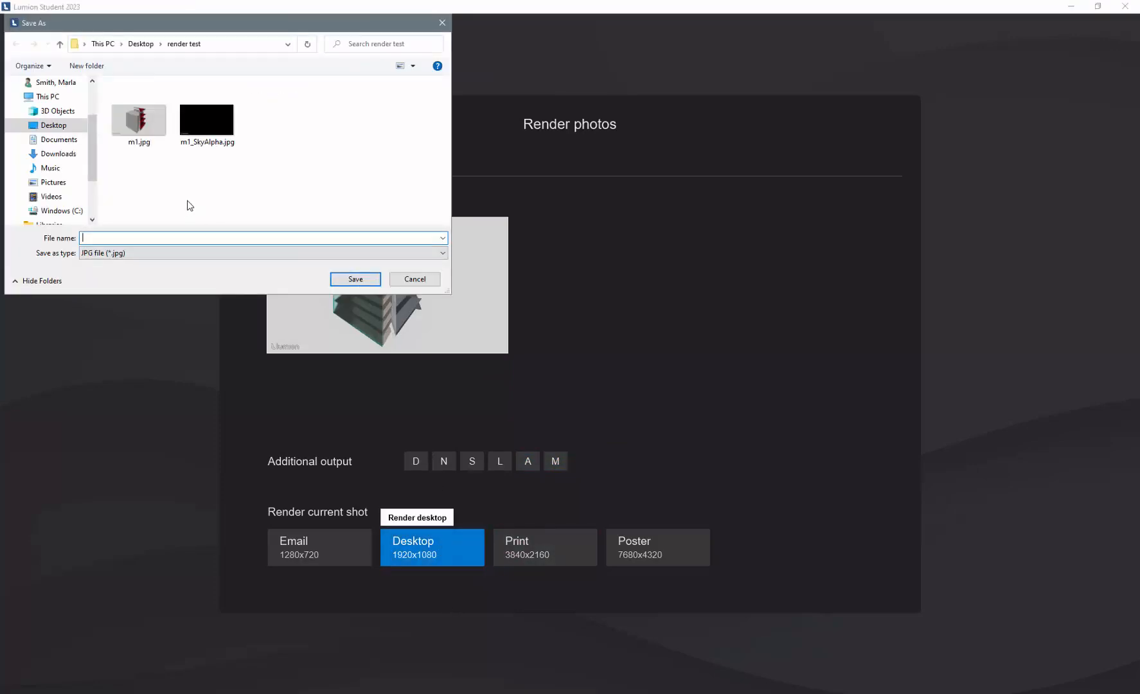
pyautogui.write('m2')
pyautogui.click(353, 280)
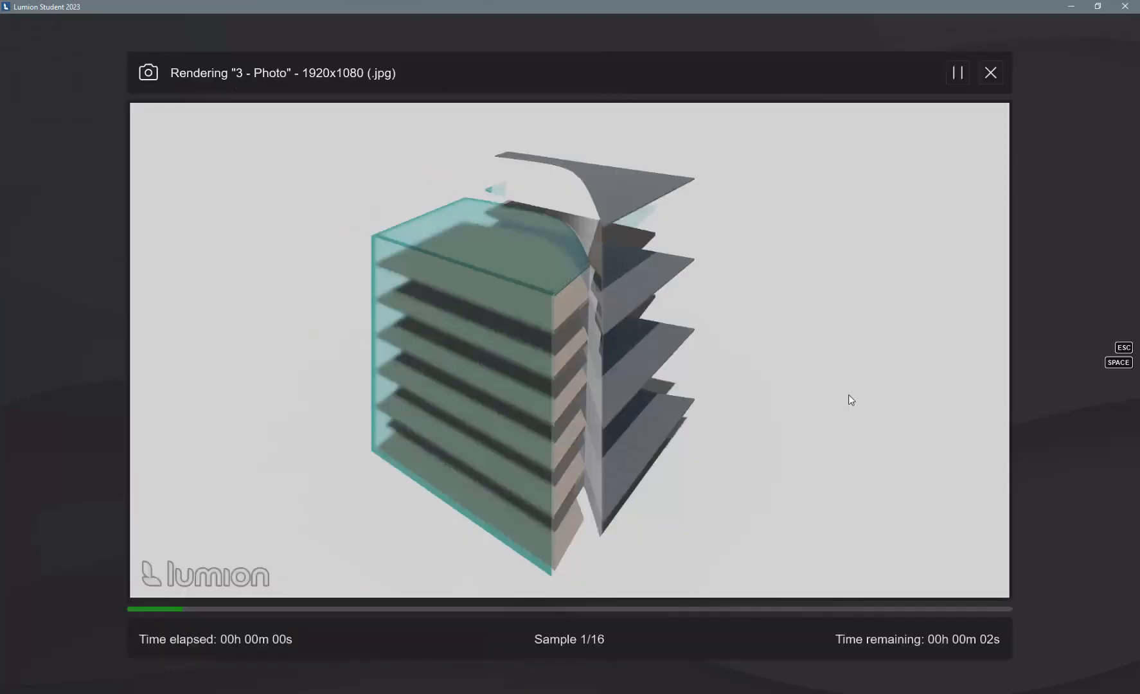